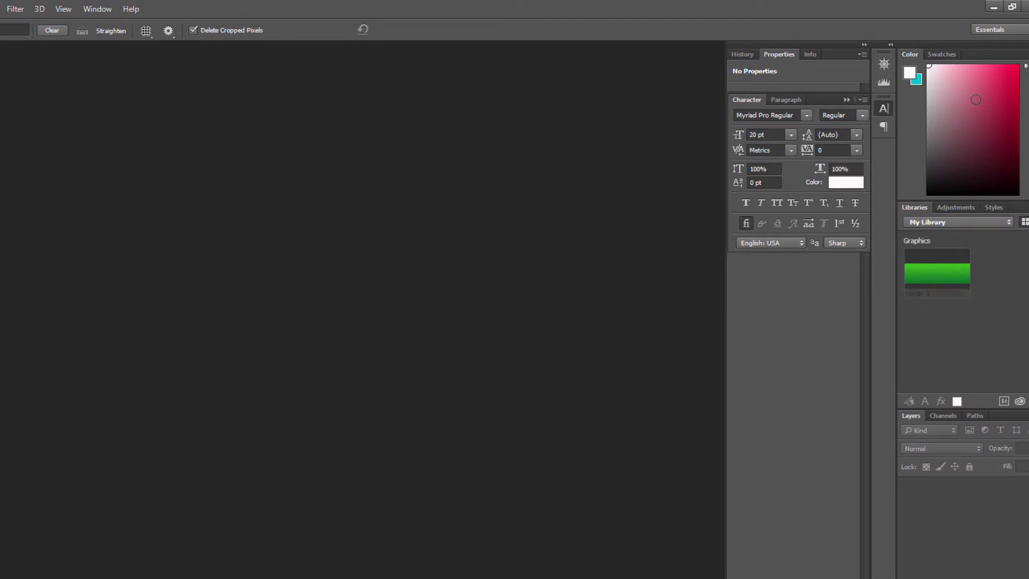
Minimize the empty Photoshop window to reveal the desktop
{"action": "left_click", "coordinate": [994, 9]}
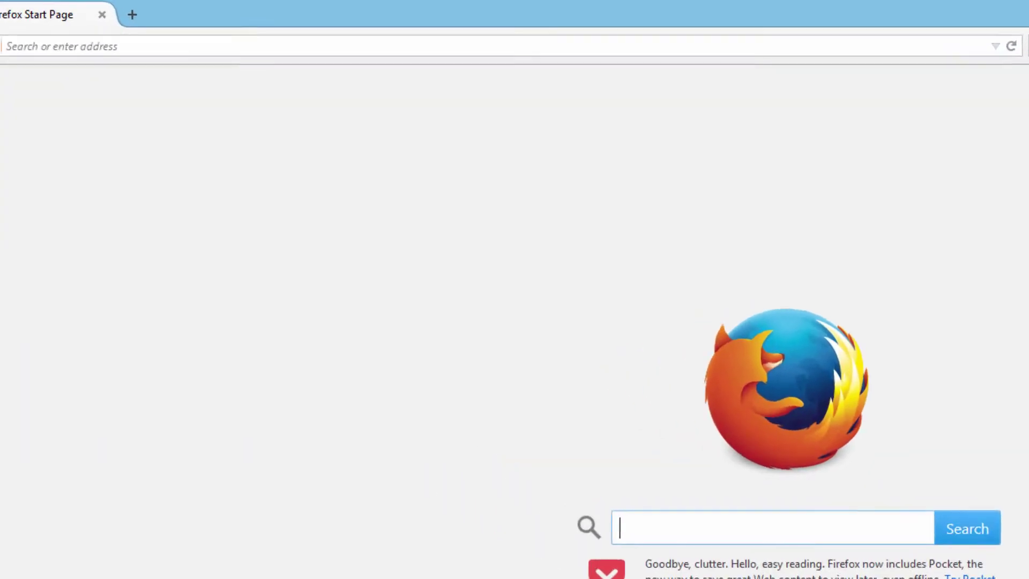
Load adobe.com from Firefox's address bar and open its Products menu
{"action": "left_click", "coordinate": [130, 47]}
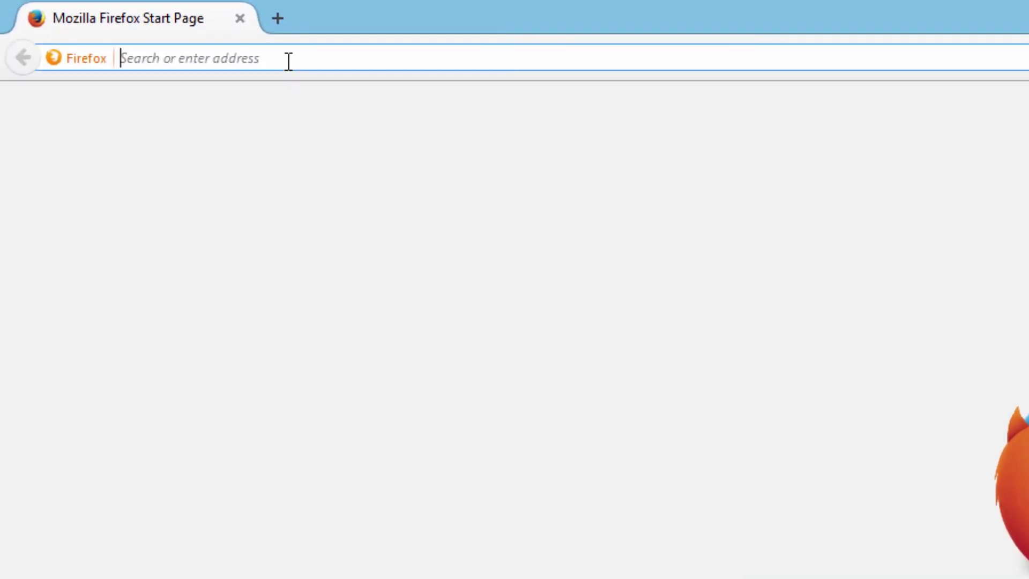
{"action": "type", "text": "a"}
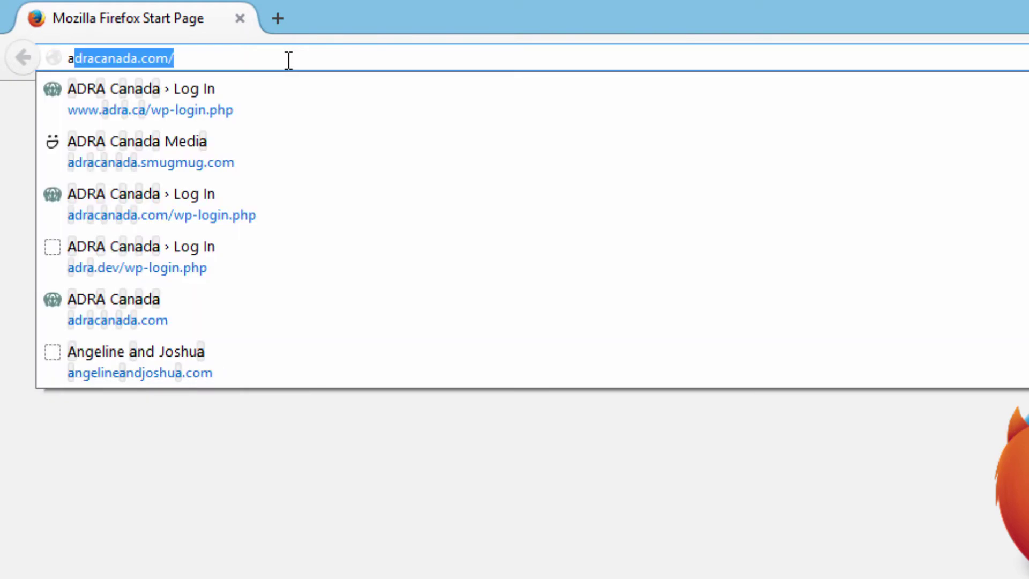
{"action": "type", "text": "do"}
{"action": "key", "text": "Return"}
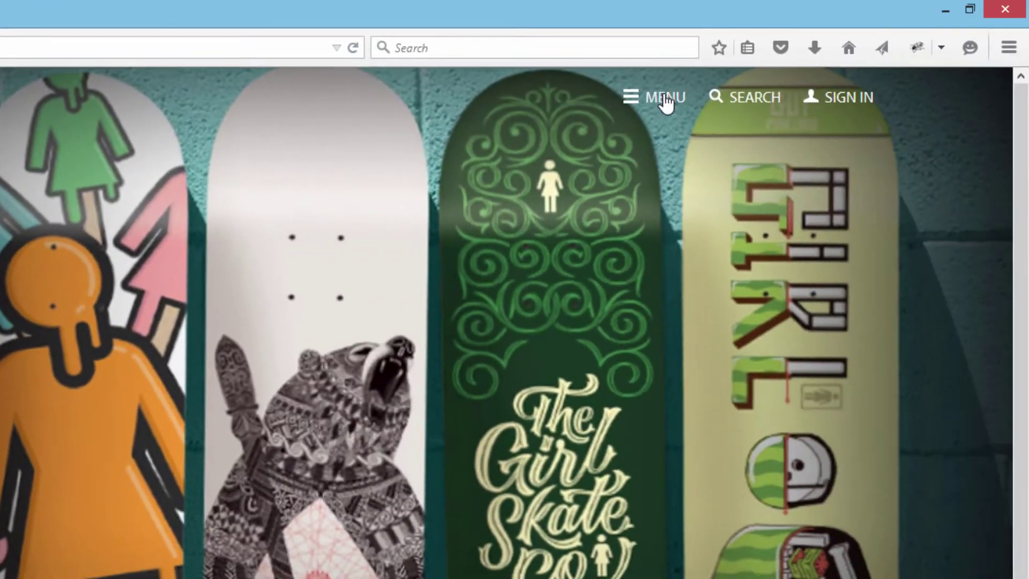
{"action": "left_click", "coordinate": [663, 102]}
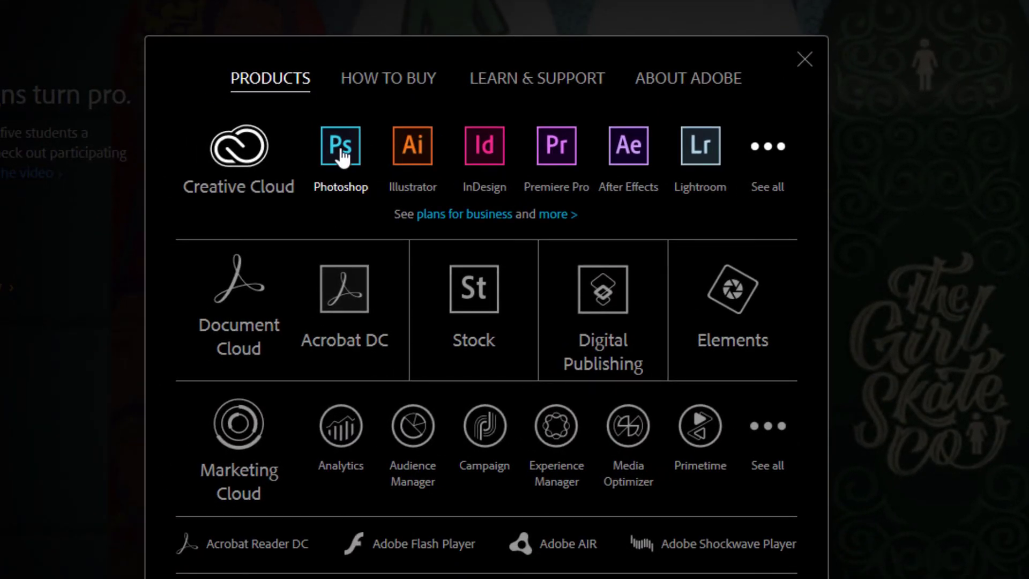
Open the Photoshop CC page from Adobe's Products panel
{"action": "left_click", "coordinate": [342, 155]}
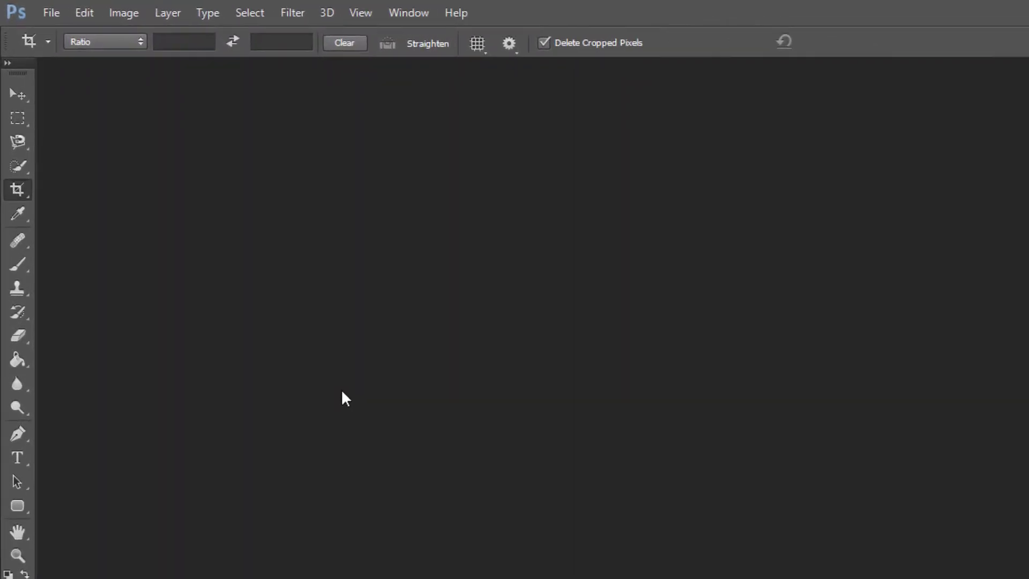
Open Photoshop's File menu
{"action": "left_click", "coordinate": [59, 18]}
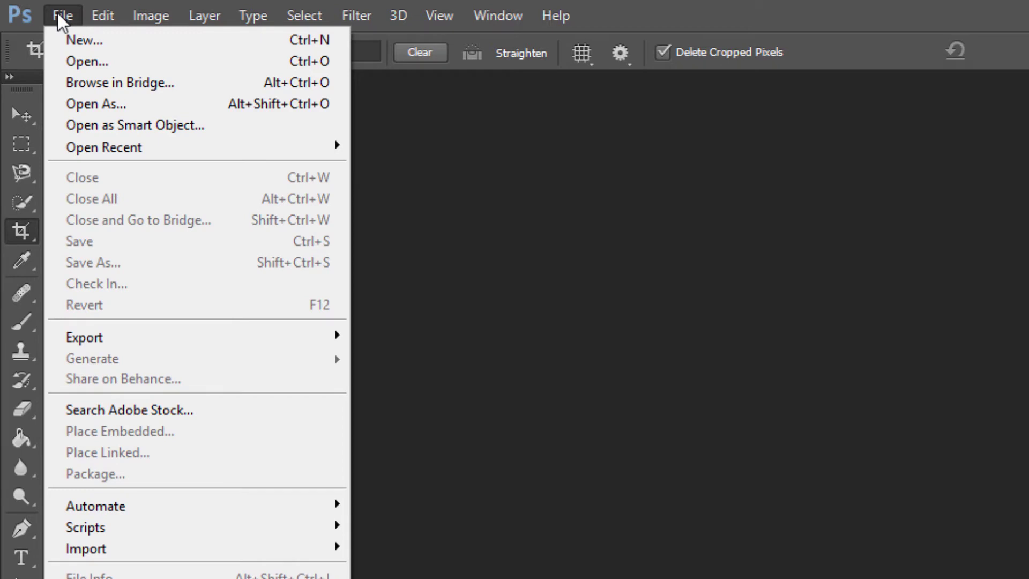
Start a new document named TestImage01 in Pixels, 72 ppi, with a Transparent background
{"action": "left_click", "coordinate": [82, 40]}
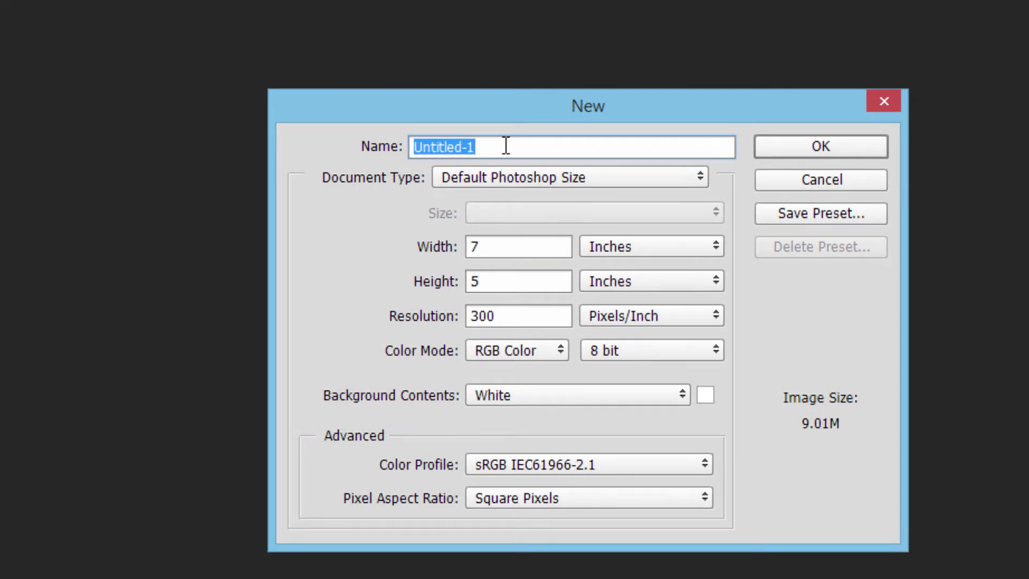
{"action": "type", "text": "TestImage01"}
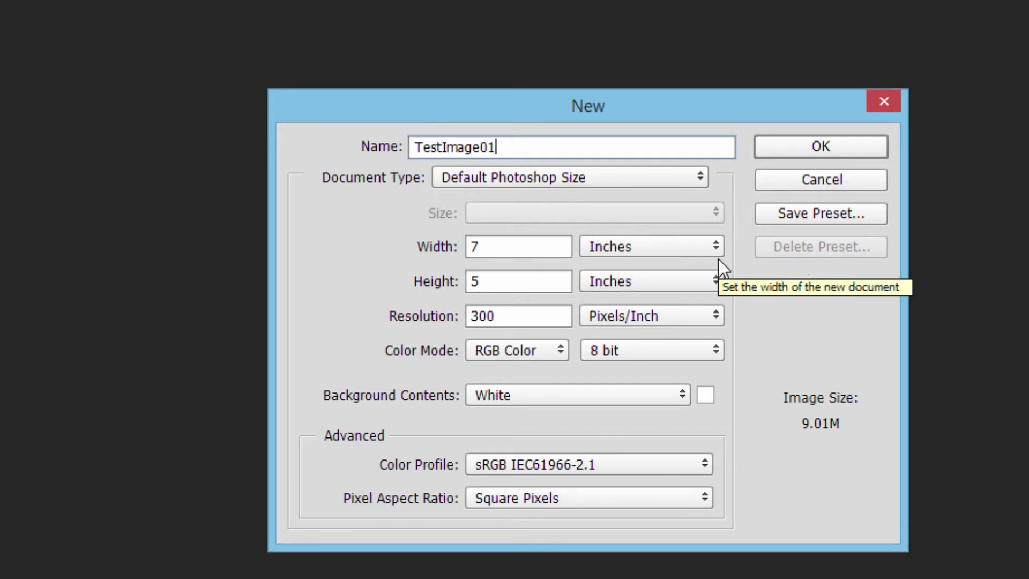
{"action": "left_click", "coordinate": [715, 244]}
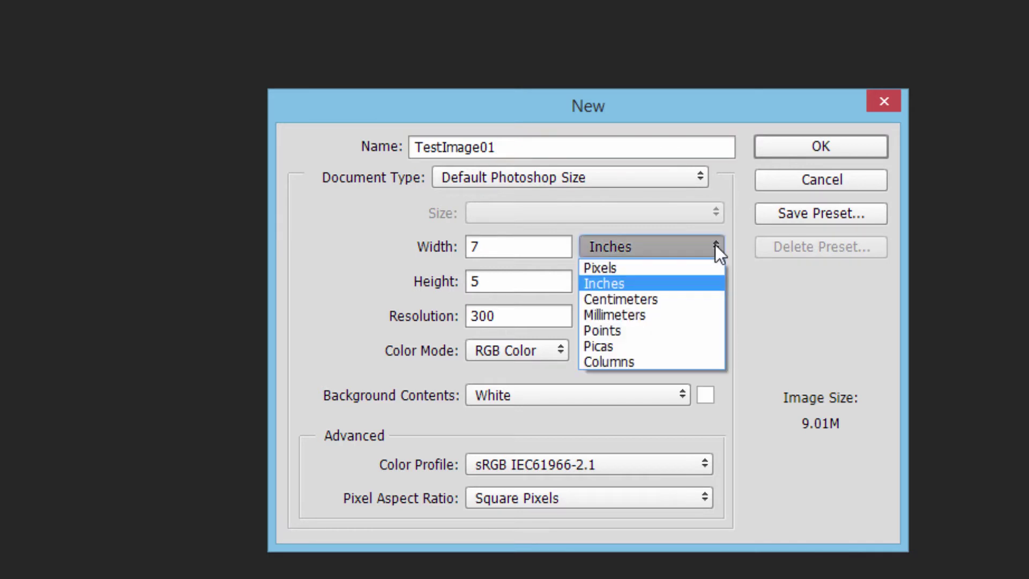
{"action": "left_click", "coordinate": [673, 262]}
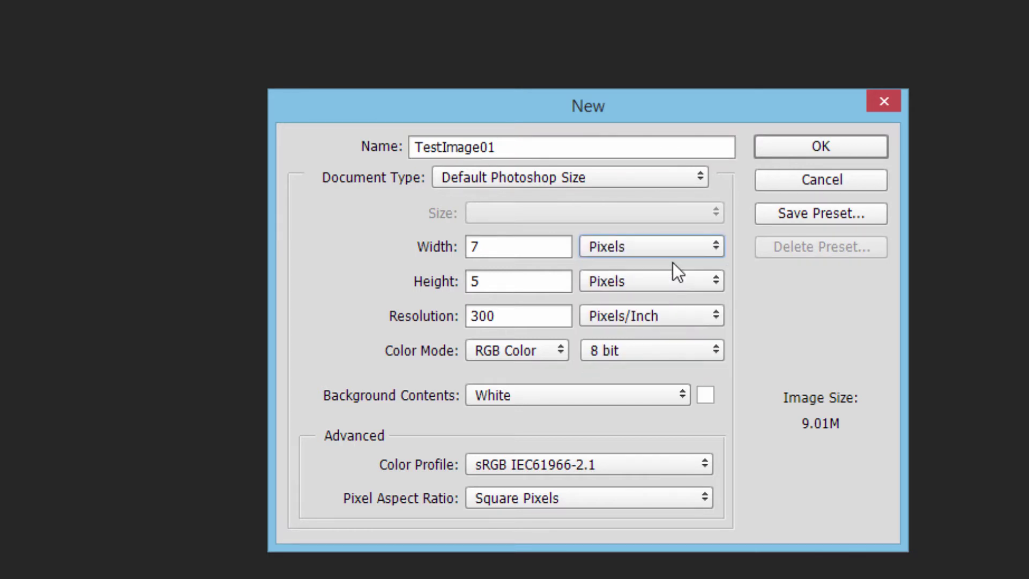
{"action": "left_click", "coordinate": [716, 280]}
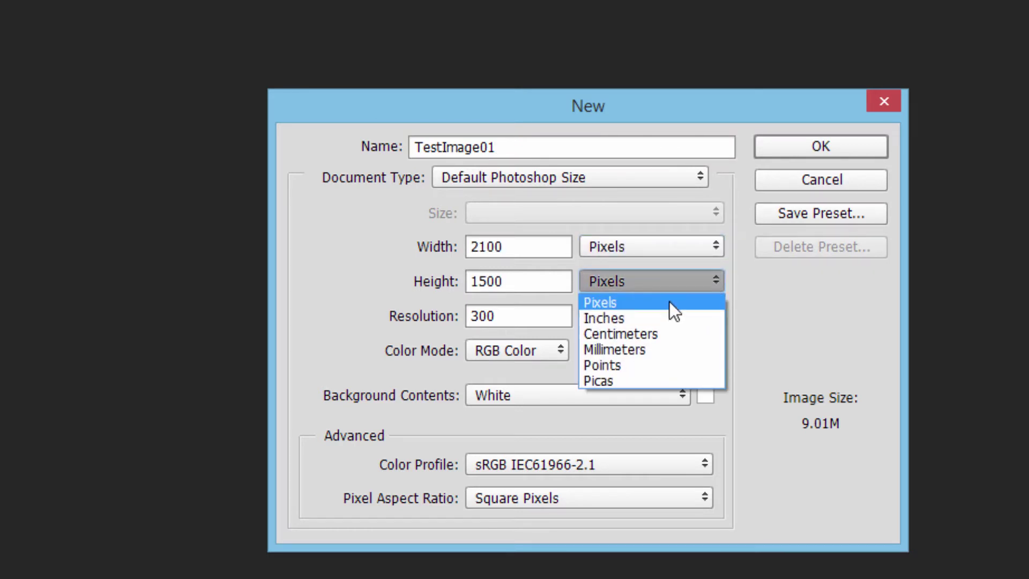
{"action": "left_click", "coordinate": [665, 306]}
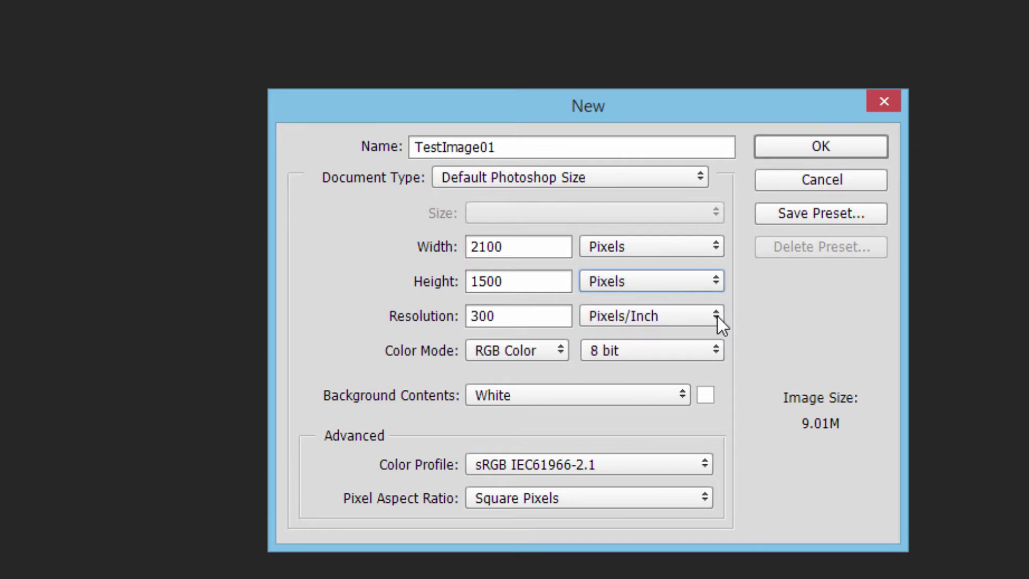
{"action": "left_click", "coordinate": [526, 317]}
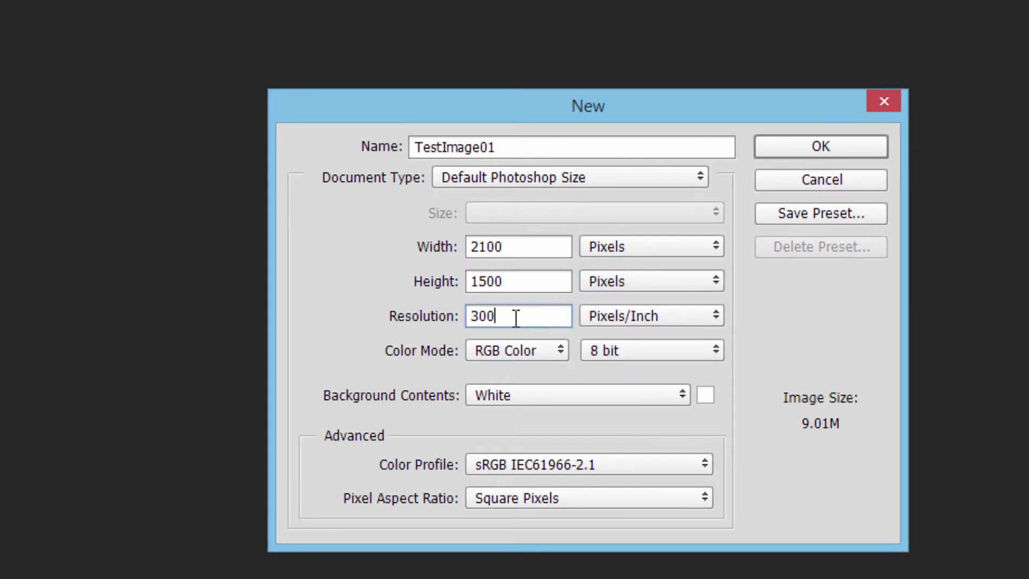
{"action": "double_click", "coordinate": [481, 324]}
{"action": "type", "text": "72"}
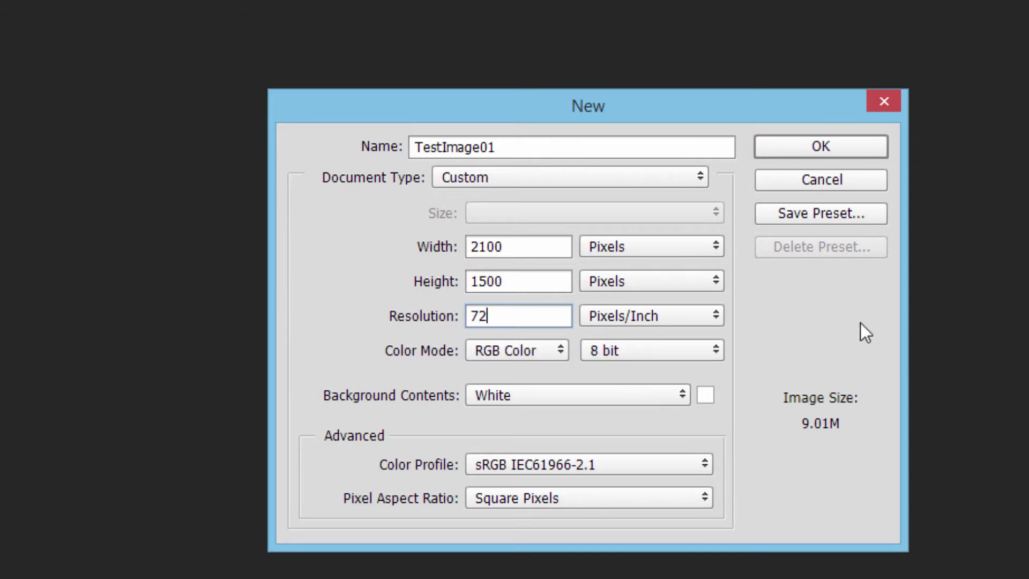
{"action": "left_click", "coordinate": [675, 402]}
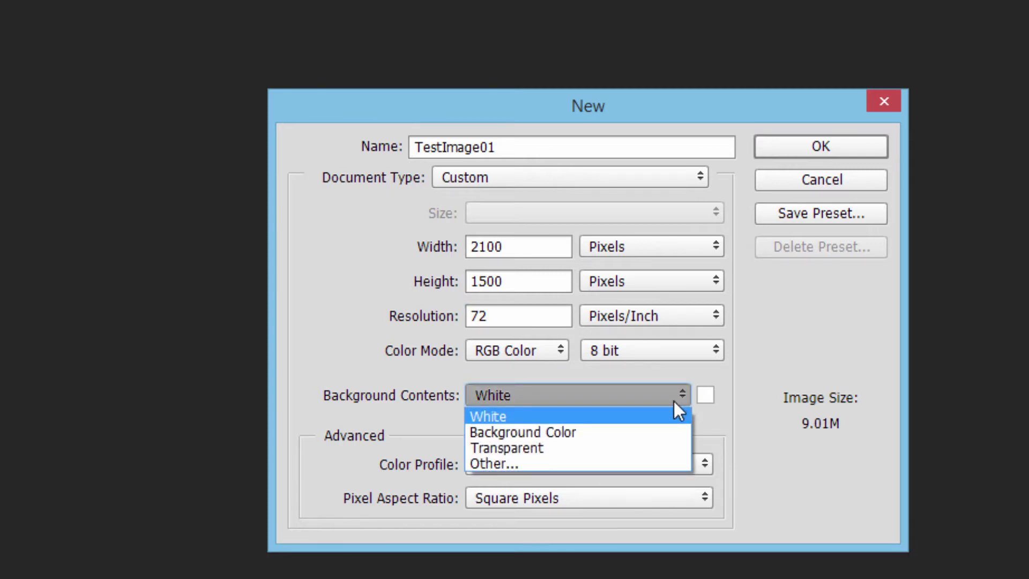
{"action": "left_click", "coordinate": [646, 456]}
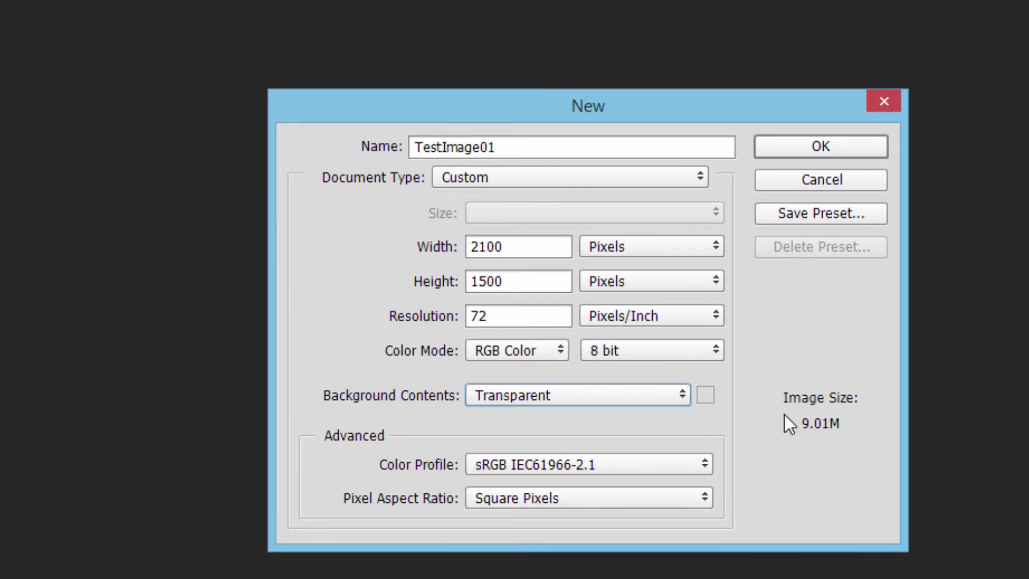
Set the new document's width to 1200 and height to 350 pixels
{"action": "left_click", "coordinate": [522, 248]}
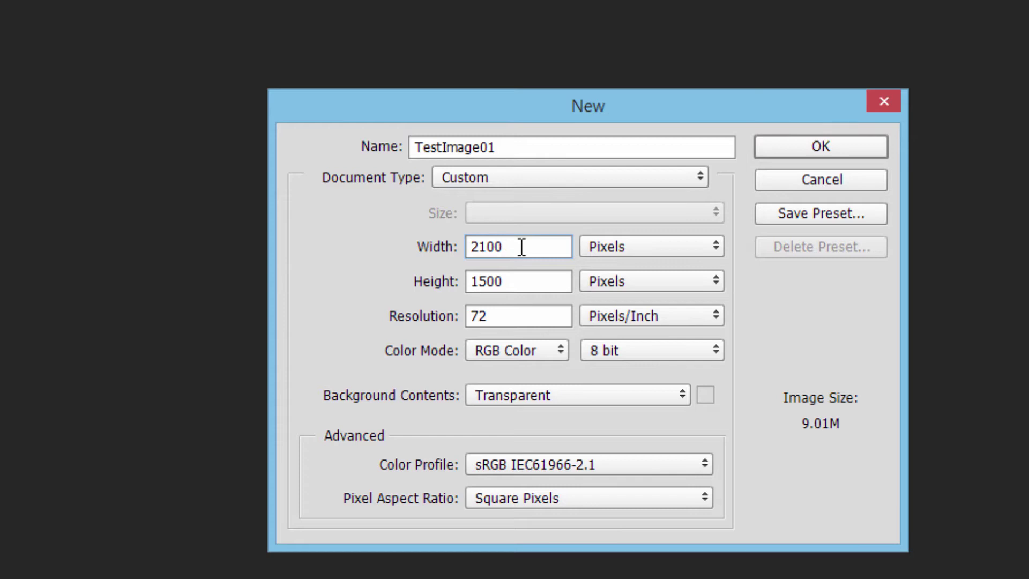
{"action": "left_click_drag", "start_coordinate": [505, 246], "coordinate": [469, 239]}
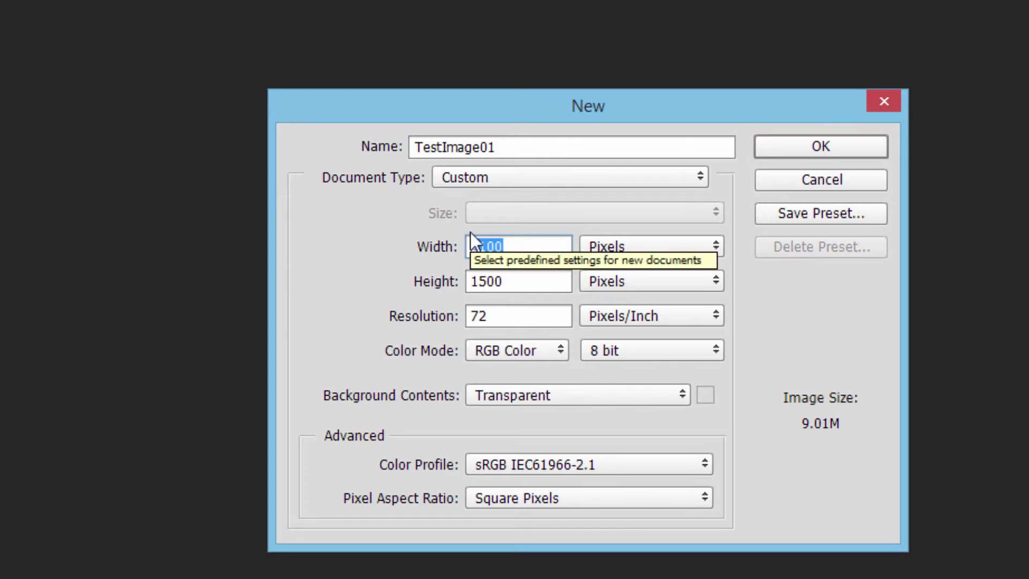
{"action": "type", "text": "1200"}
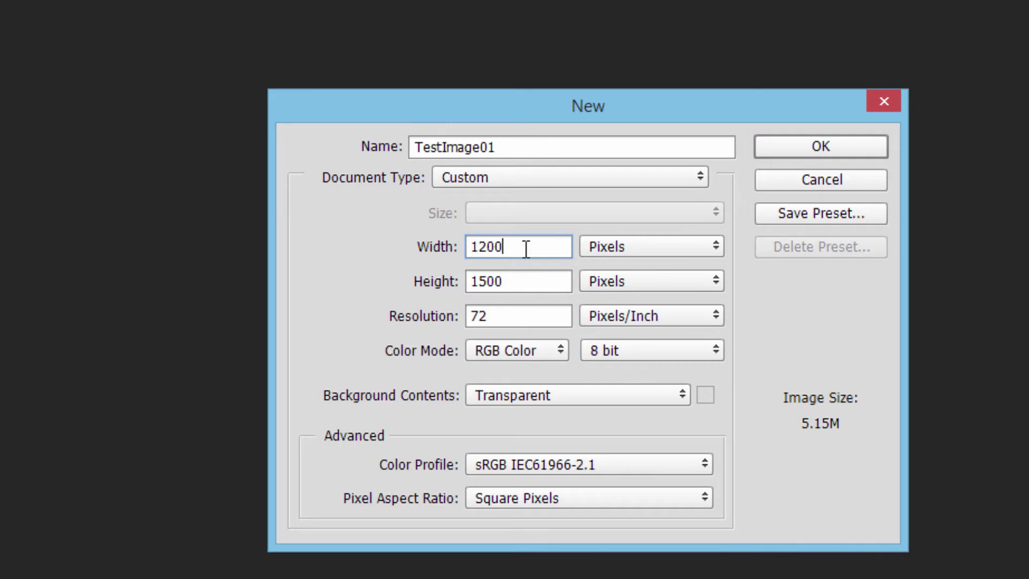
{"action": "double_click", "coordinate": [527, 282]}
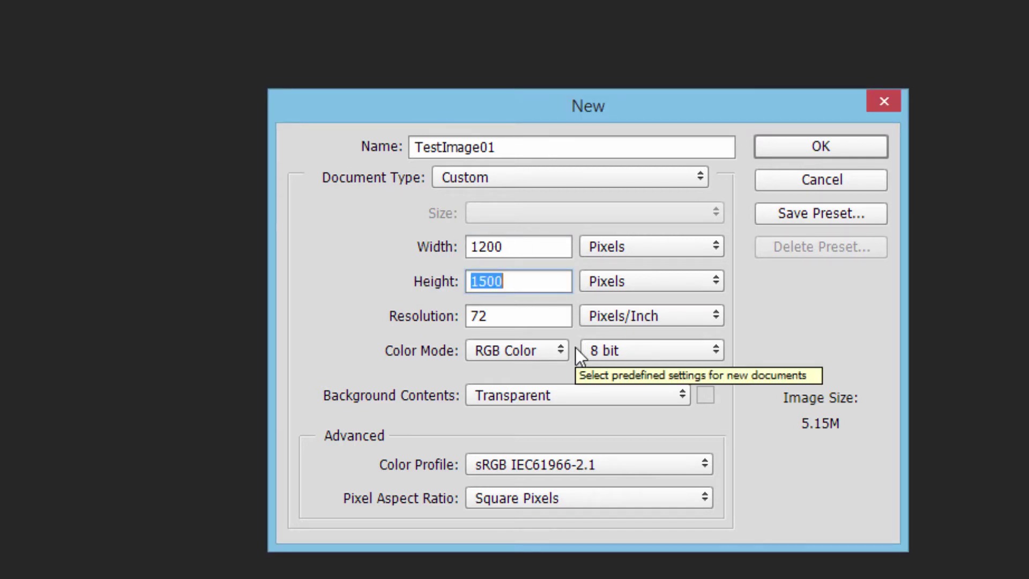
{"action": "type", "text": "350"}
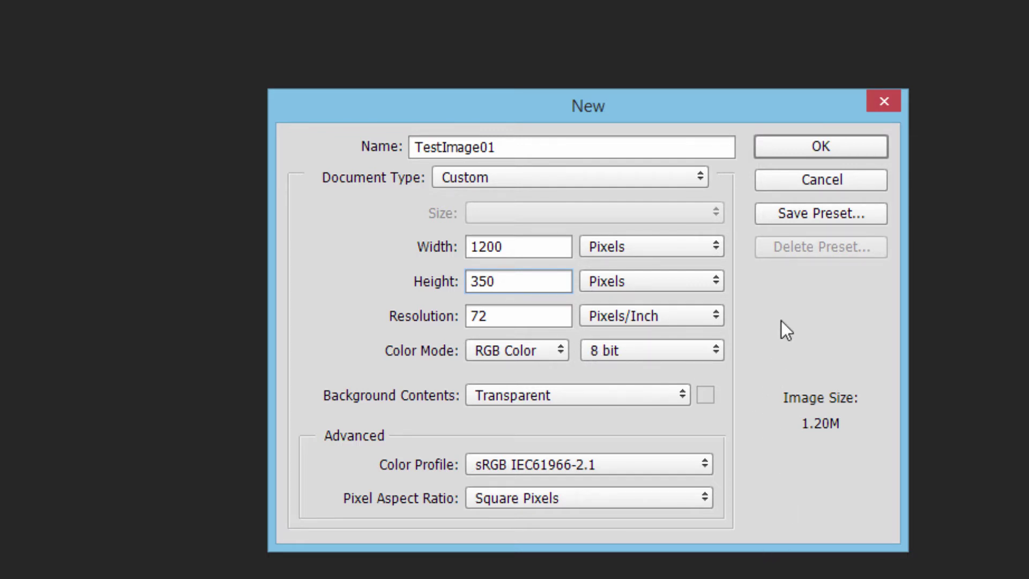
Create the TestImage01 canvas and crop it in from the left and right sides
{"action": "left_click", "coordinate": [822, 146]}
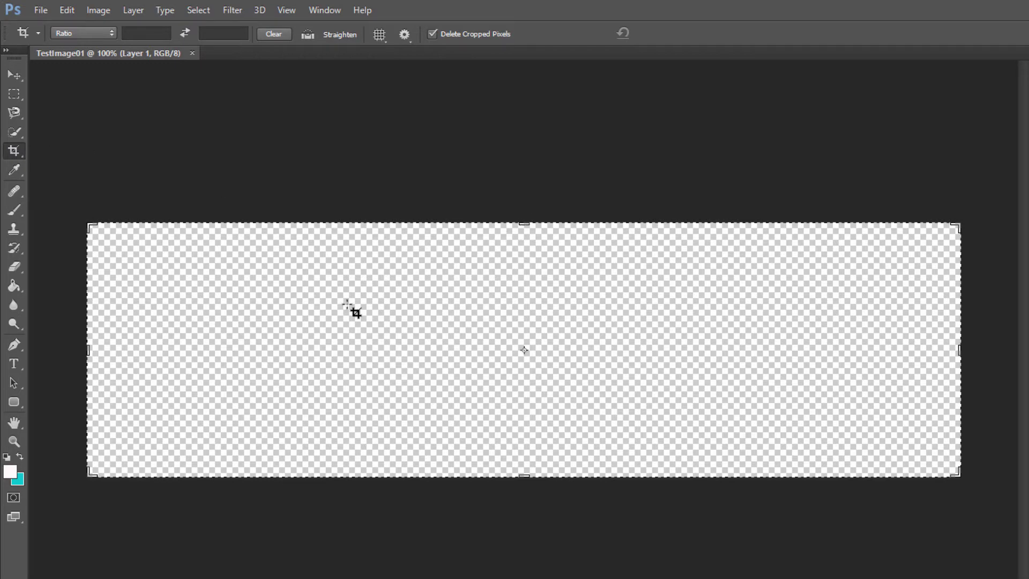
{"action": "left_click", "coordinate": [90, 351]}
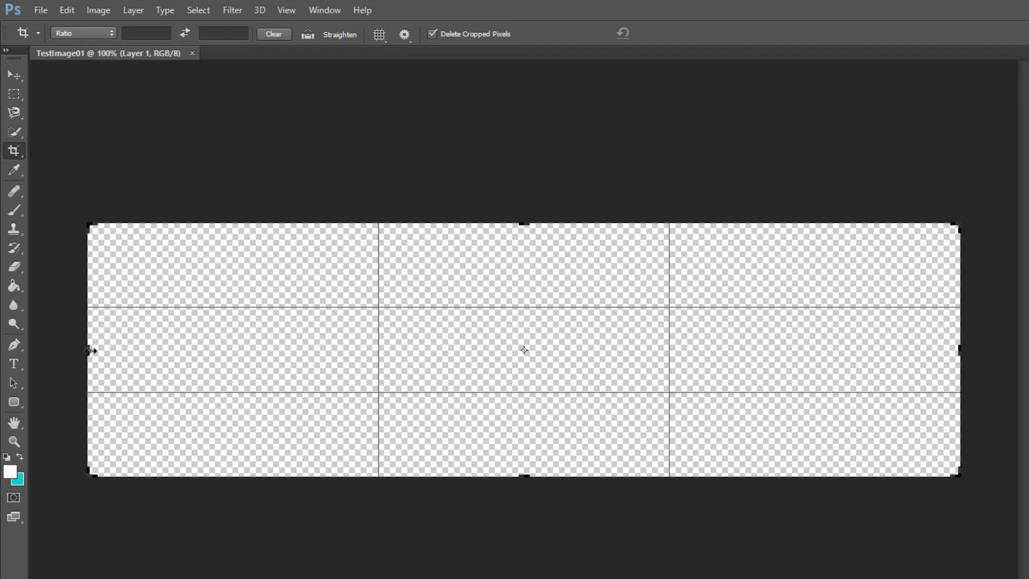
{"action": "left_click_drag", "start_coordinate": [90, 351], "coordinate": [138, 350]}
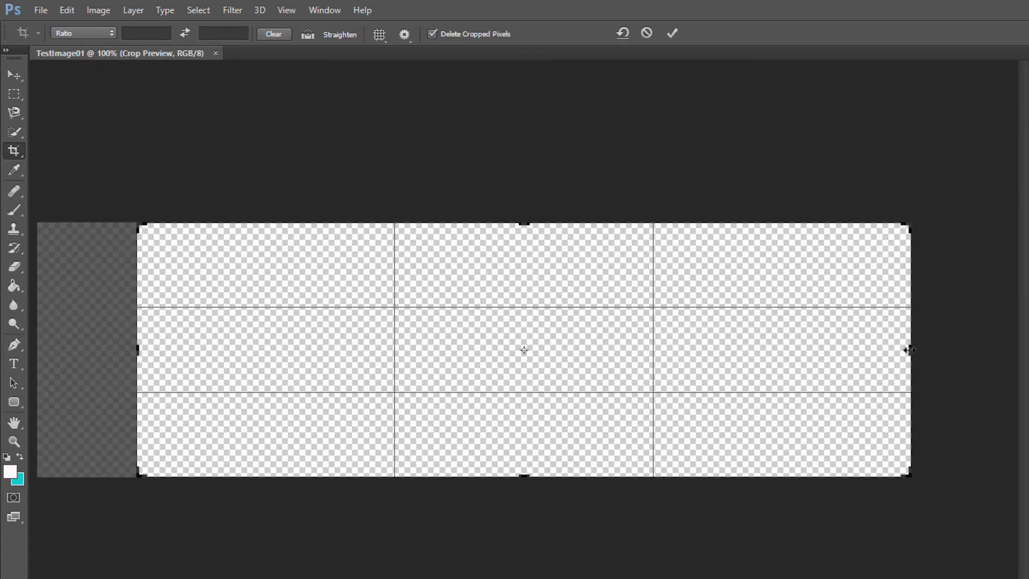
{"action": "left_click_drag", "start_coordinate": [909, 350], "coordinate": [816, 364]}
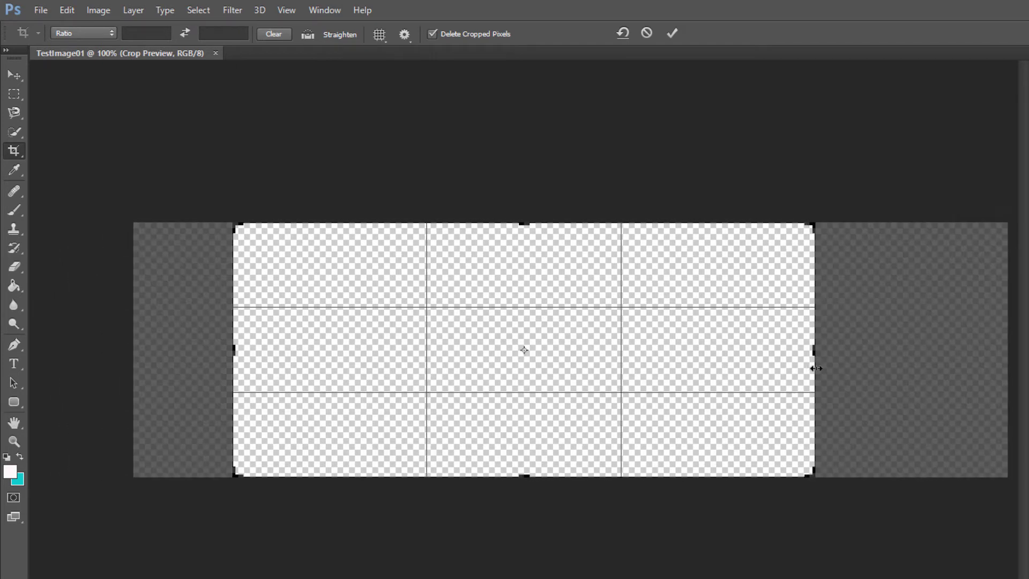
{"action": "key", "text": "Return"}
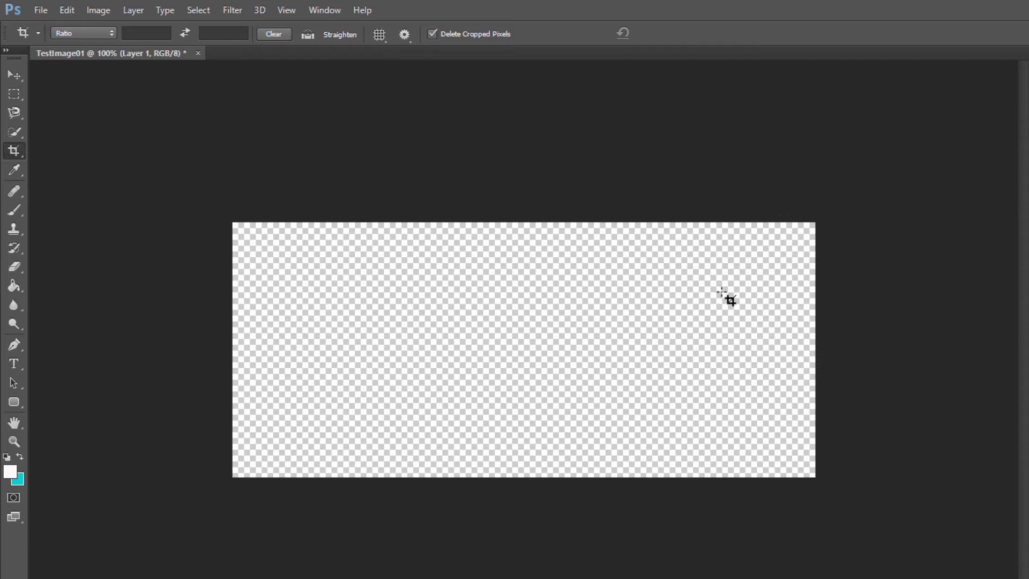
{"action": "left_click", "coordinate": [16, 364]}
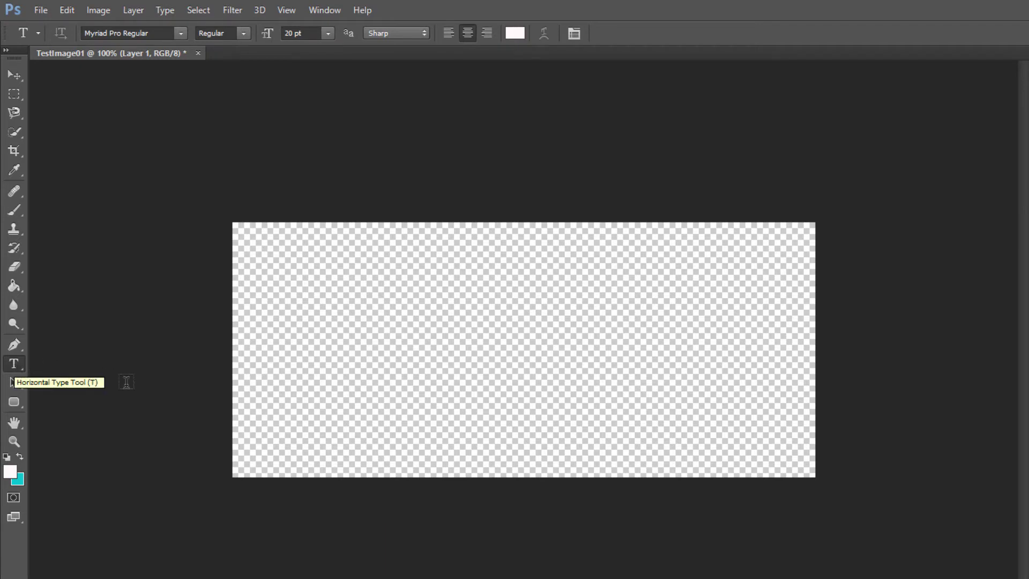
Add a text layer on the canvas reading 'This is some text'
{"action": "left_click", "coordinate": [390, 320]}
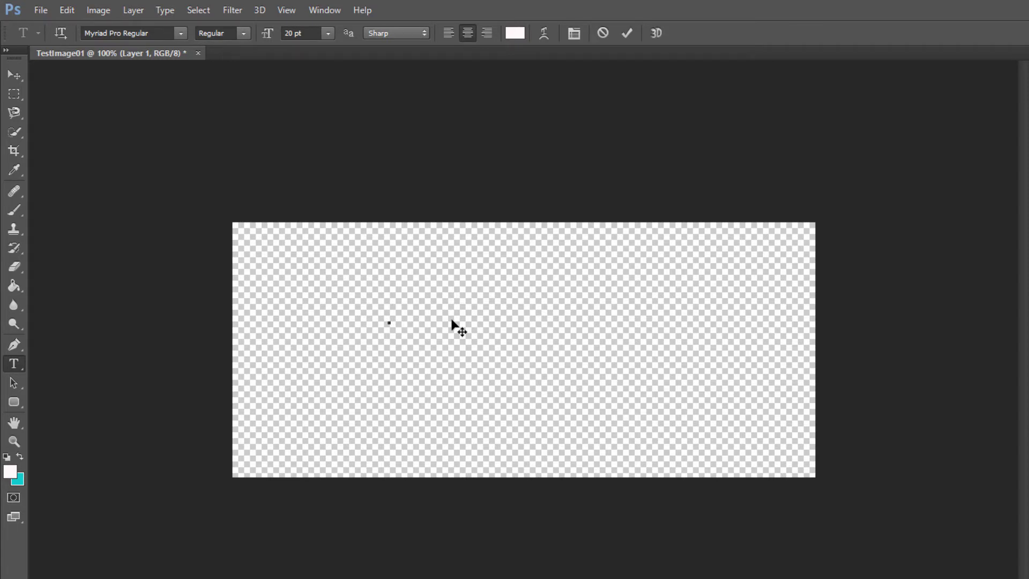
{"action": "type", "text": "This is some text"}
{"action": "left_click", "coordinate": [330, 314]}
{"action": "left_click_drag", "start_coordinate": [331, 314], "coordinate": [500, 337]}
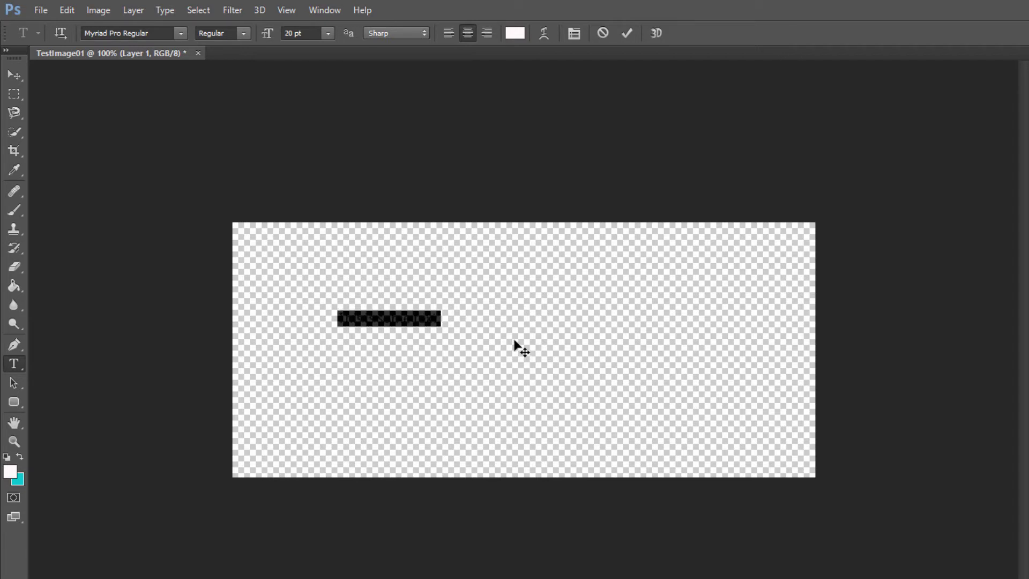
{"action": "left_click", "coordinate": [515, 346]}
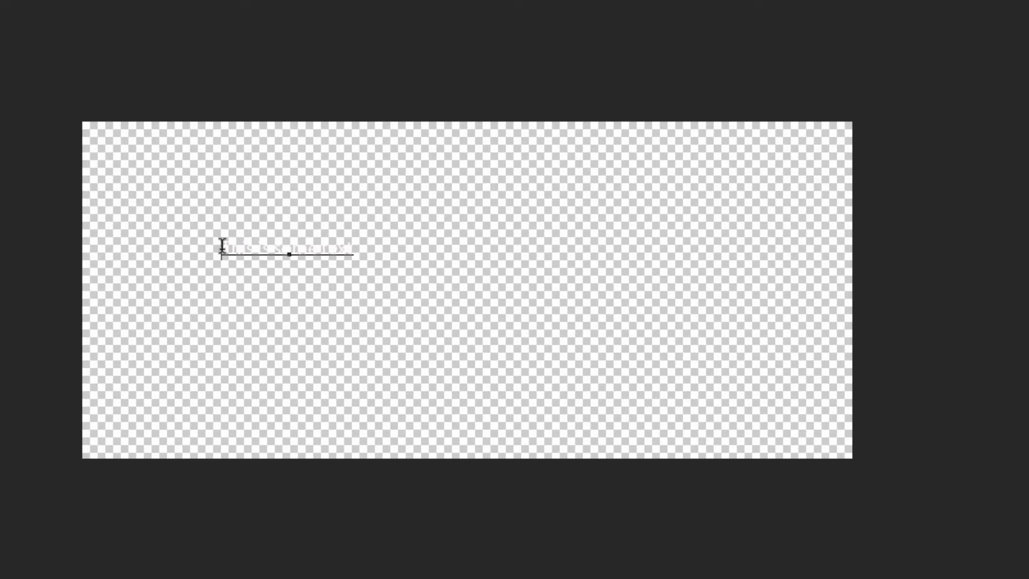
Make 'This is some text' 60 pt and red, then commit the edit
{"action": "left_click_drag", "start_coordinate": [222, 248], "coordinate": [411, 258]}
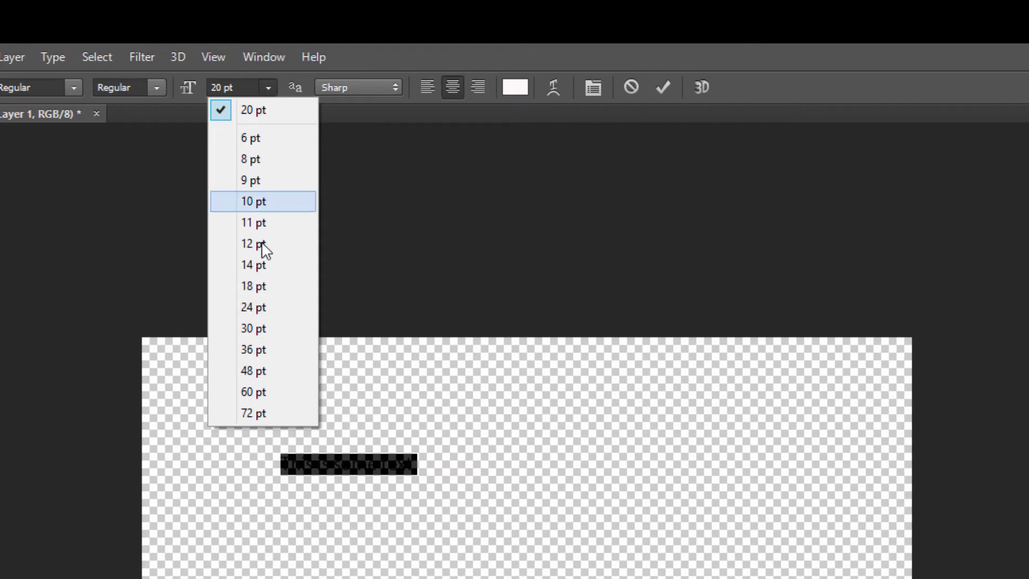
{"action": "left_click", "coordinate": [261, 391]}
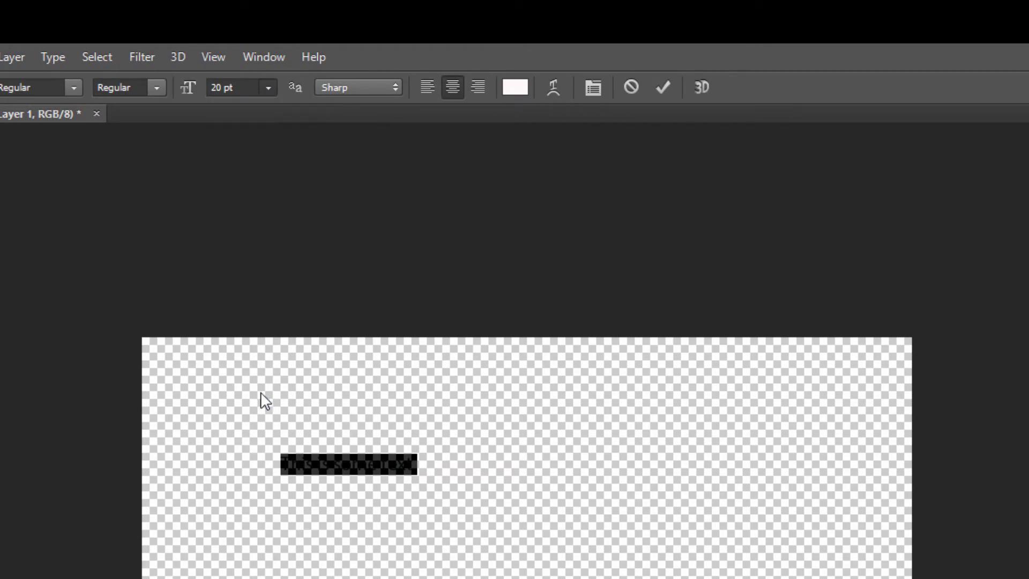
{"action": "left_click", "coordinate": [515, 92]}
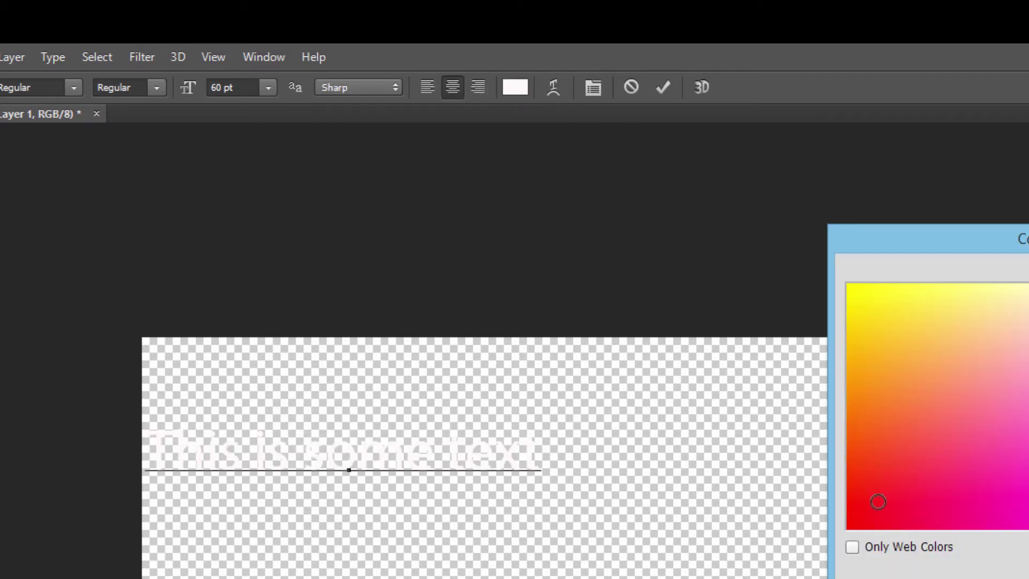
{"action": "left_click", "coordinate": [847, 520]}
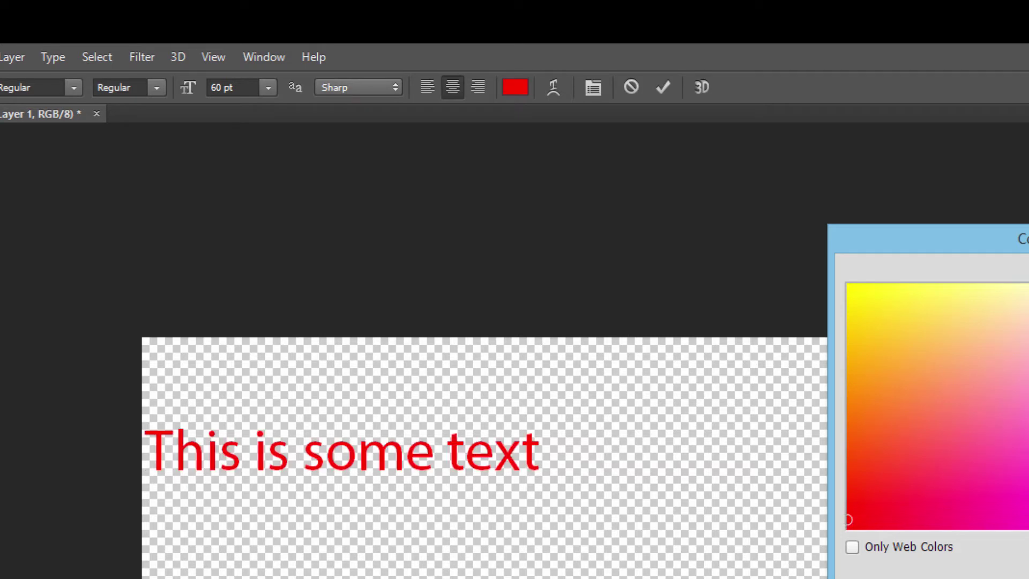
{"action": "key", "text": "Return"}
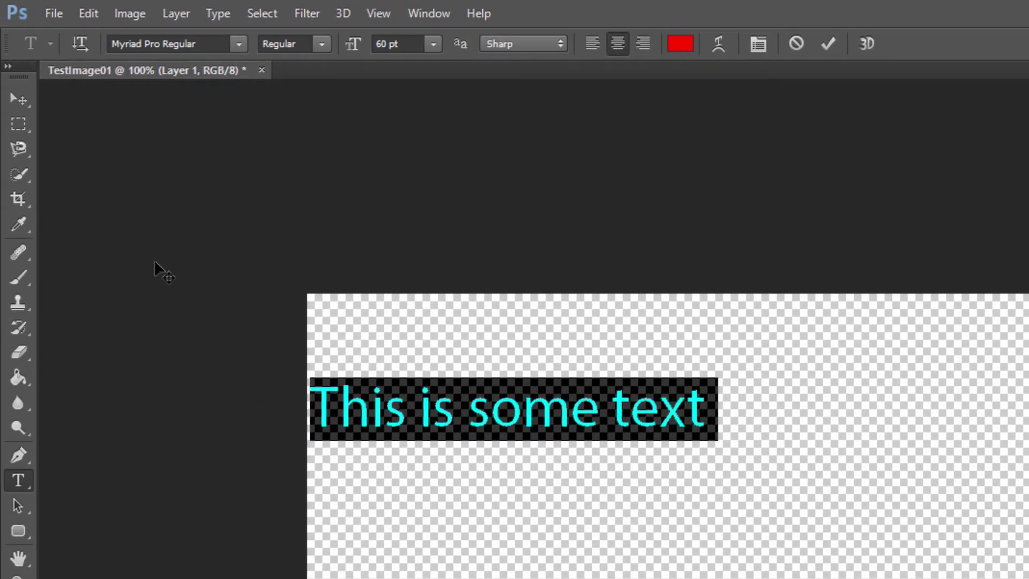
{"action": "left_click", "coordinate": [12, 98]}
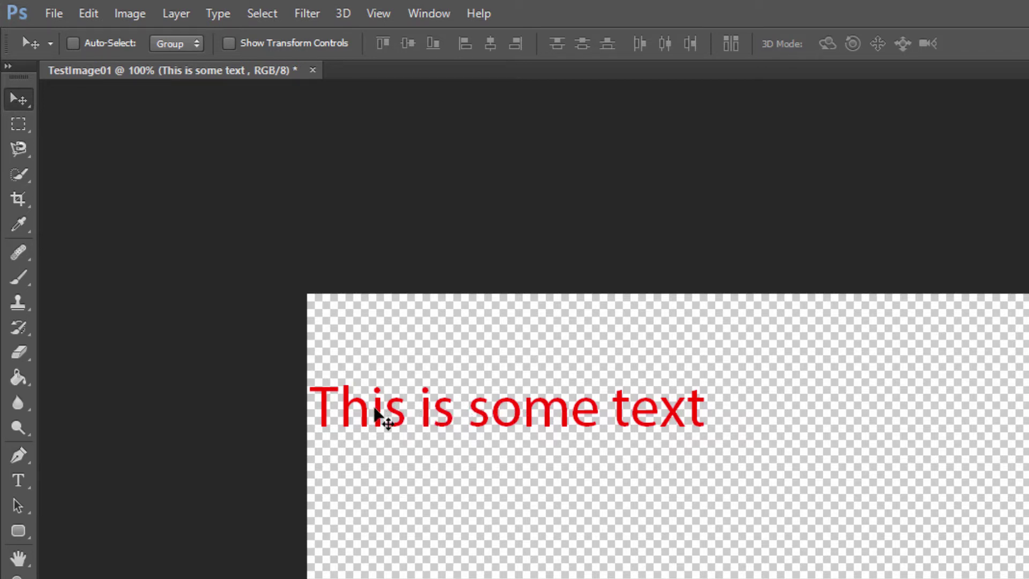
Drag the red text layer to the right and slightly up on the canvas
{"action": "left_click_drag", "start_coordinate": [378, 412], "coordinate": [577, 392]}
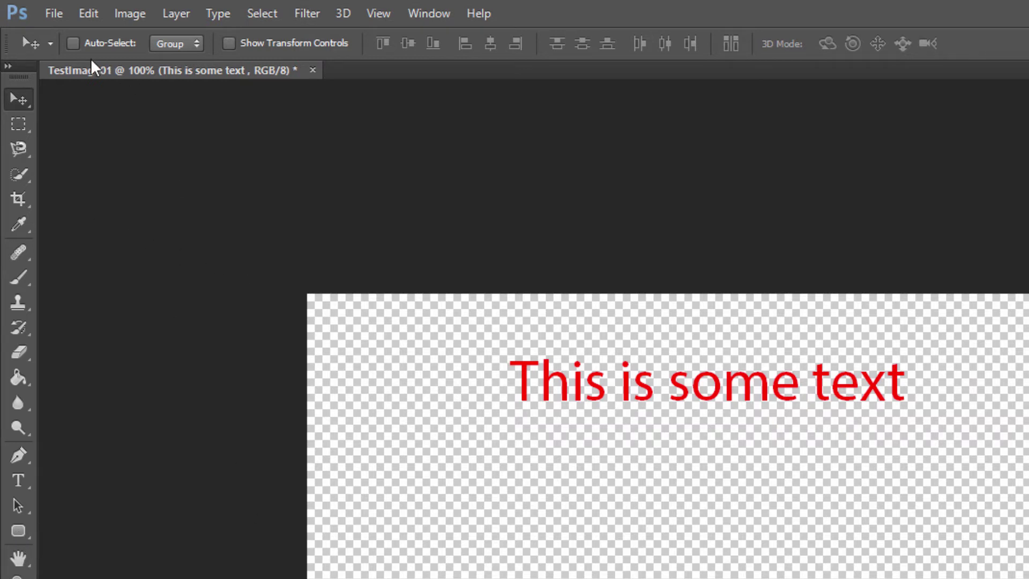
{"action": "left_click", "coordinate": [53, 14]}
Bring up File > Open and browse via Local Disk (C:) and This PC to the Lastdays photos
{"action": "left_click", "coordinate": [474, 120]}
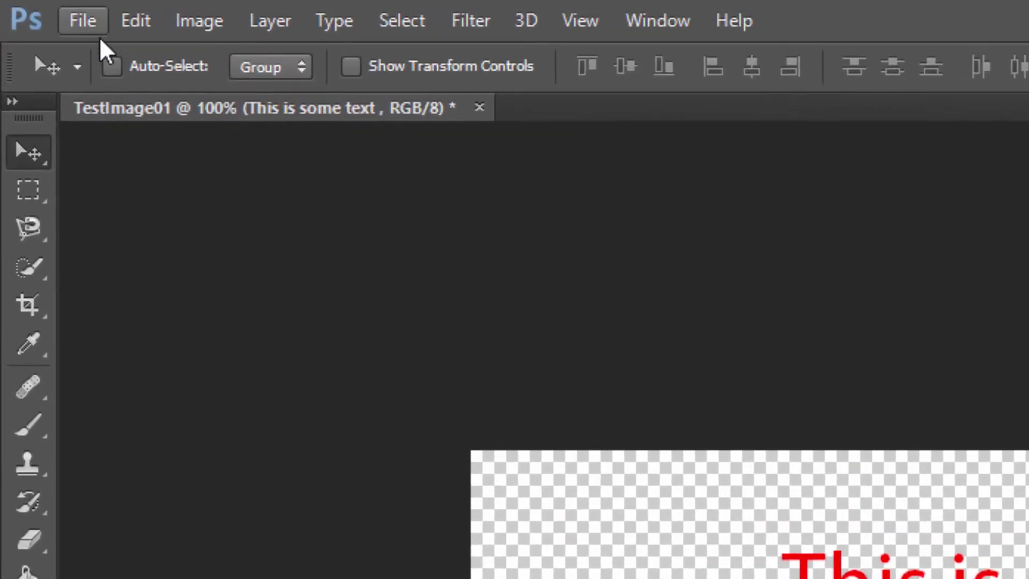
{"action": "left_click", "coordinate": [75, 21]}
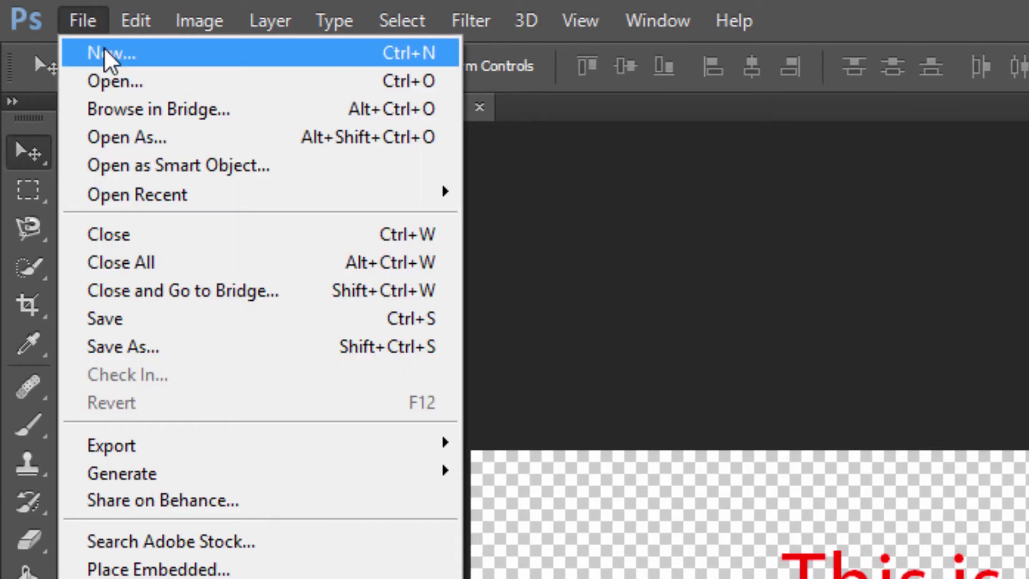
{"action": "left_click", "coordinate": [114, 79]}
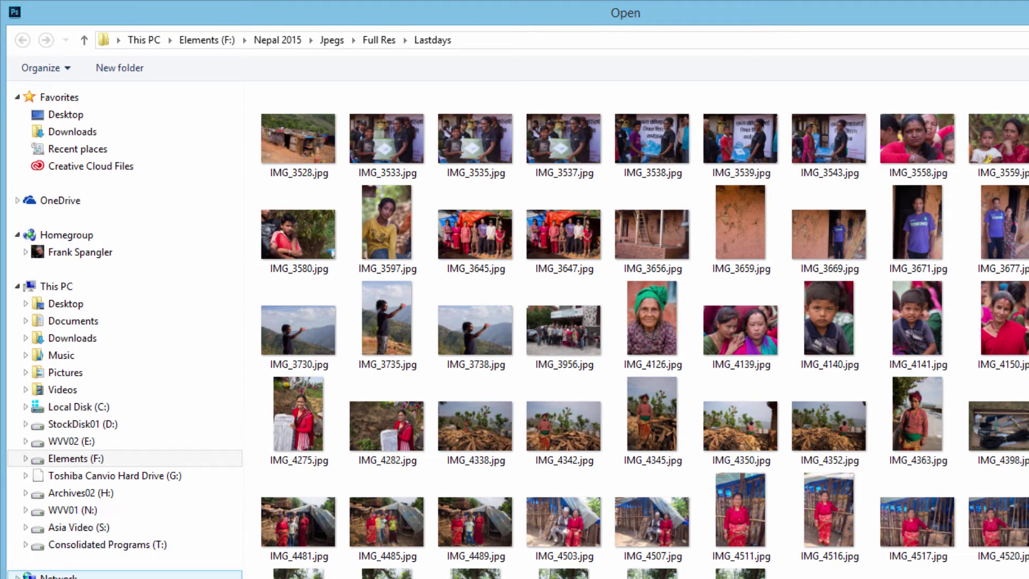
{"action": "left_click", "coordinate": [88, 407]}
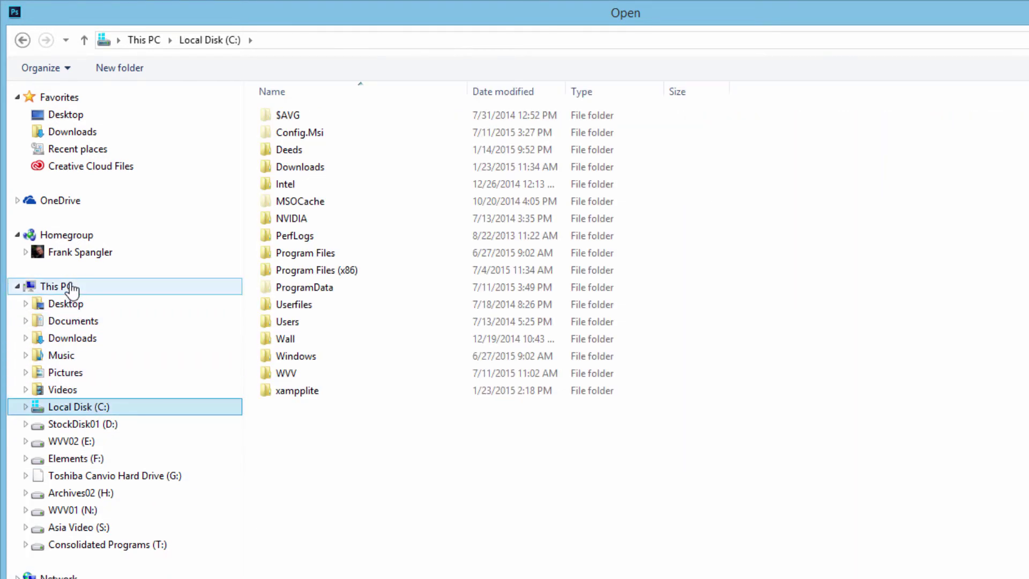
{"action": "left_click", "coordinate": [70, 288]}
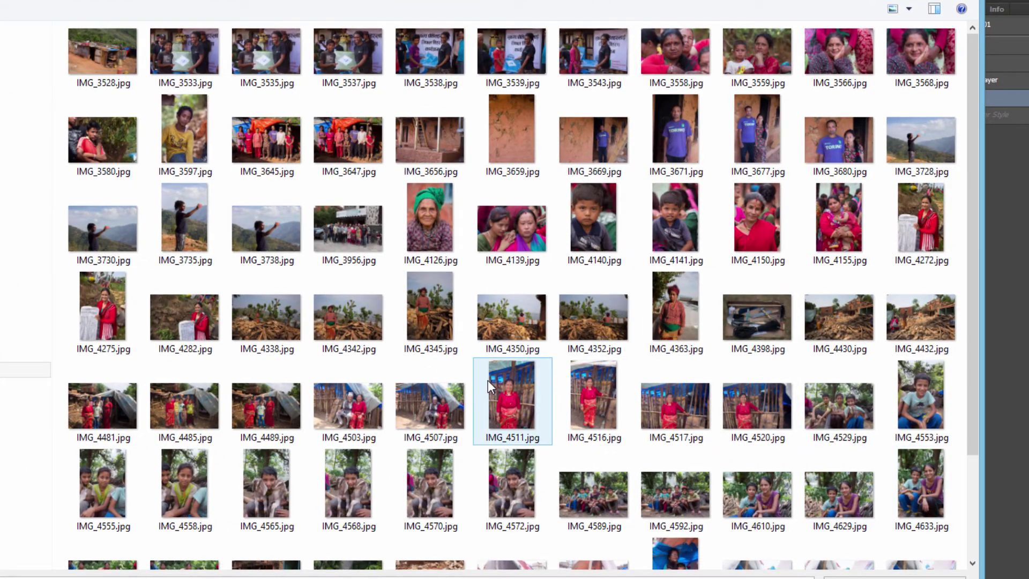
{"action": "mouse_move", "coordinate": [487, 381]}
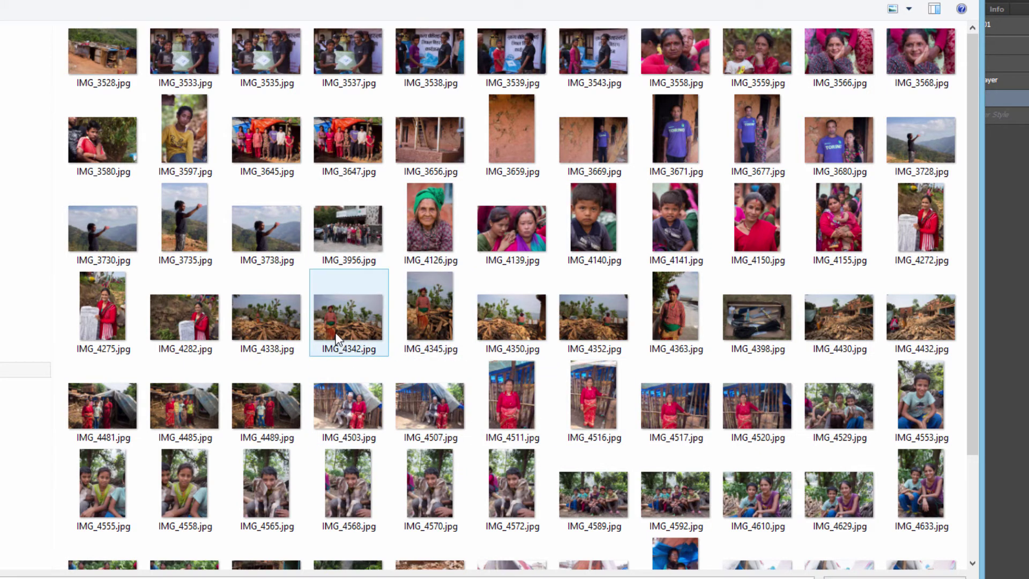
{"action": "mouse_move", "coordinate": [337, 339]}
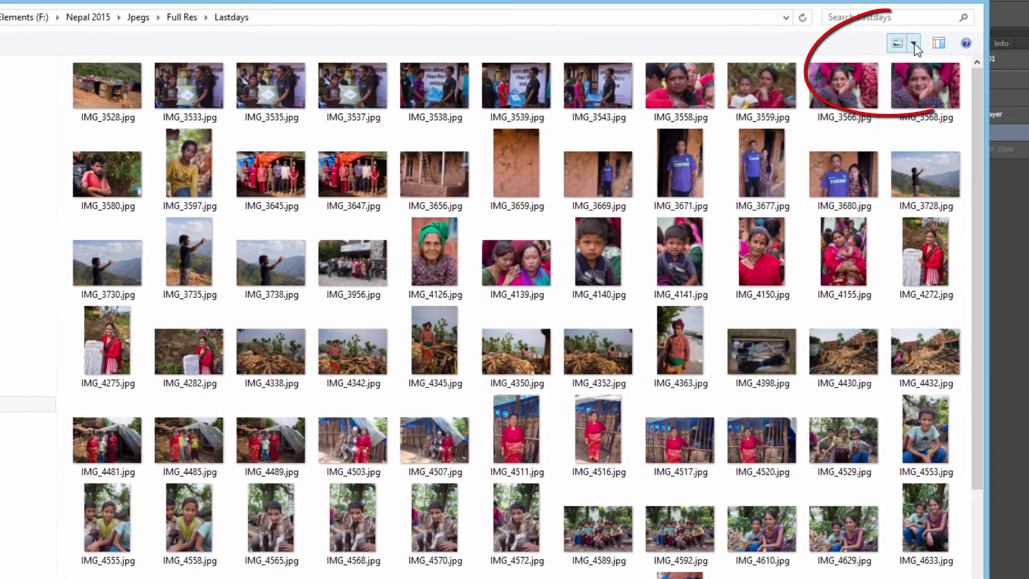
Switch the Open dialog view to Details, then to Large icons for the Lastdays photos
{"action": "left_click", "coordinate": [915, 45]}
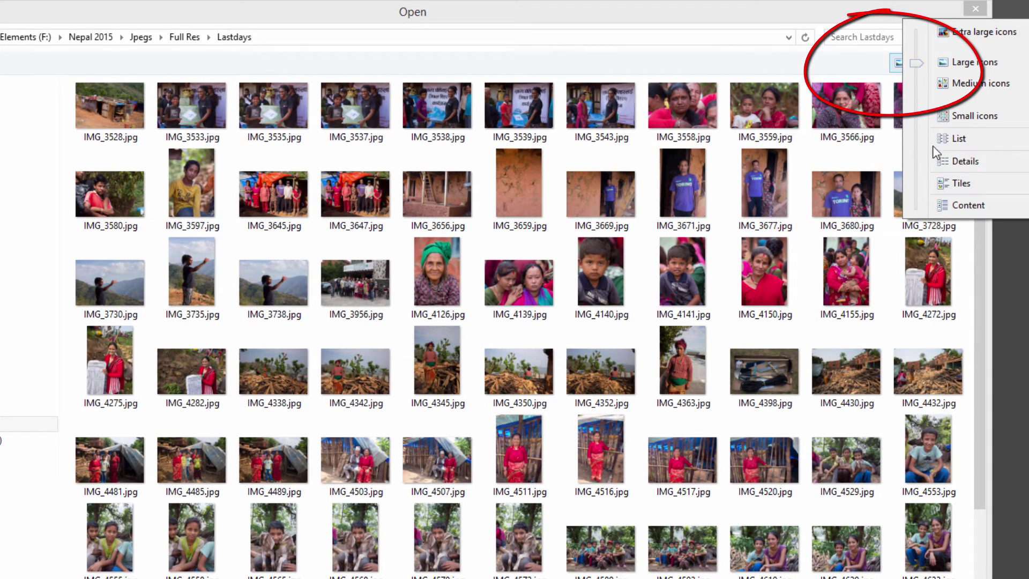
{"action": "left_click", "coordinate": [965, 161]}
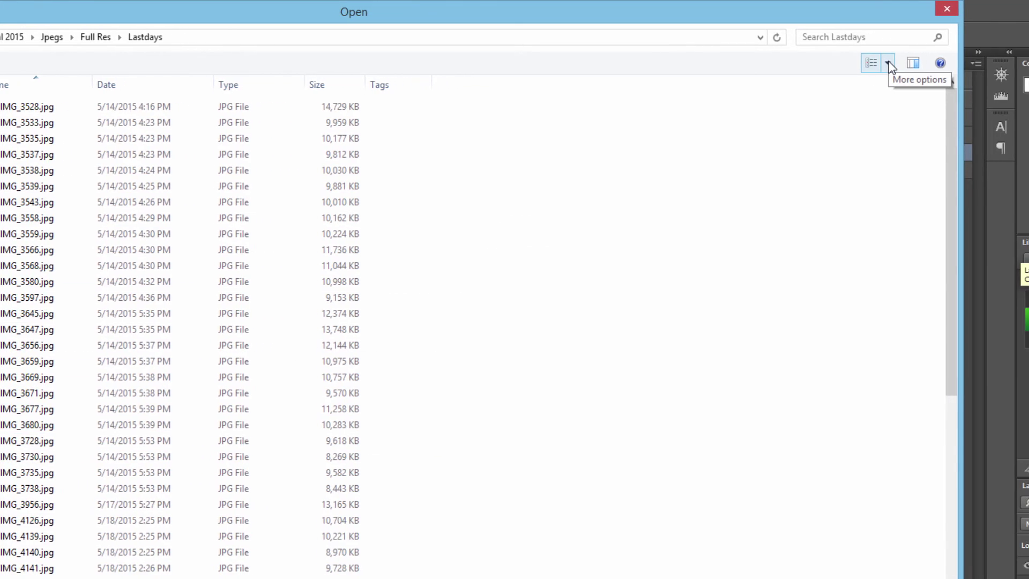
{"action": "left_click", "coordinate": [845, 65]}
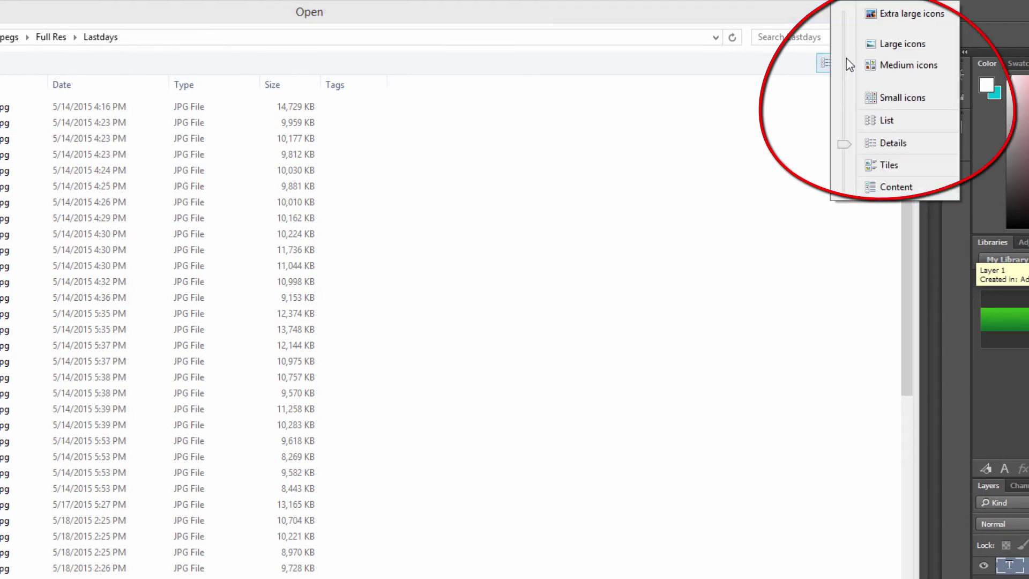
{"action": "left_click", "coordinate": [914, 47]}
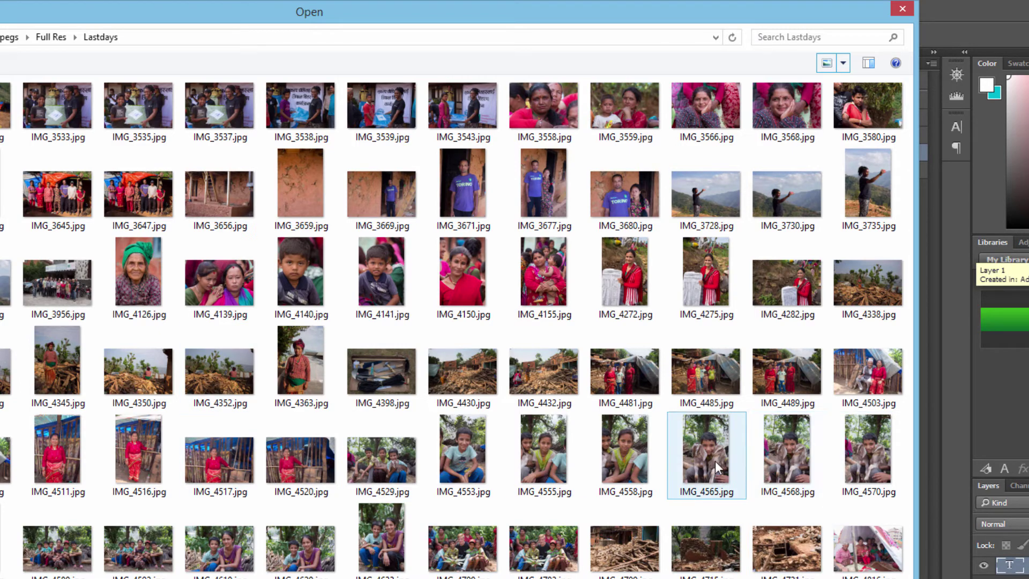
Add IMG_4565 to the selected Lastdays photos and open all five as separate documents
{"action": "left_click", "coordinate": [712, 445]}
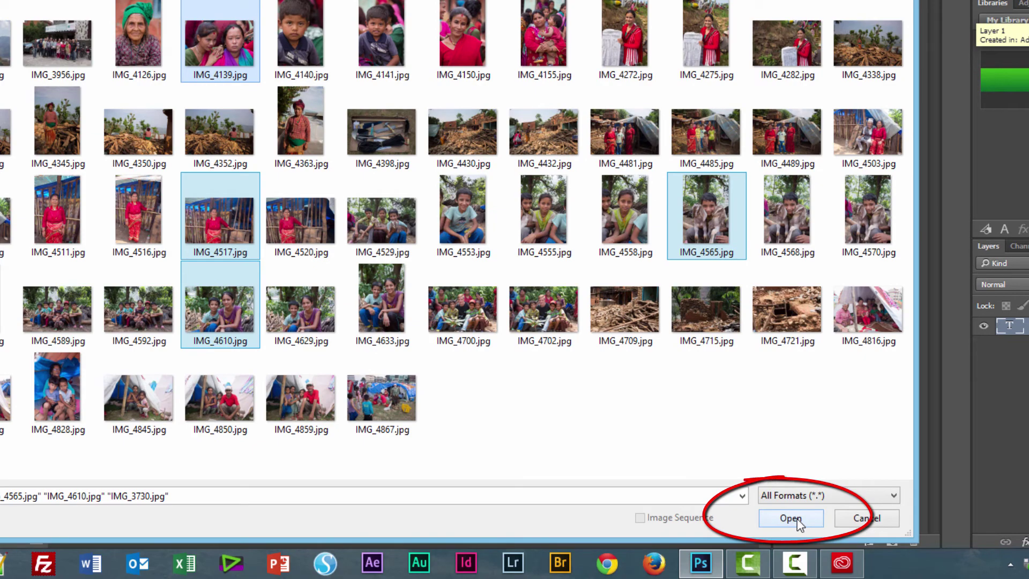
{"action": "left_click", "coordinate": [791, 518]}
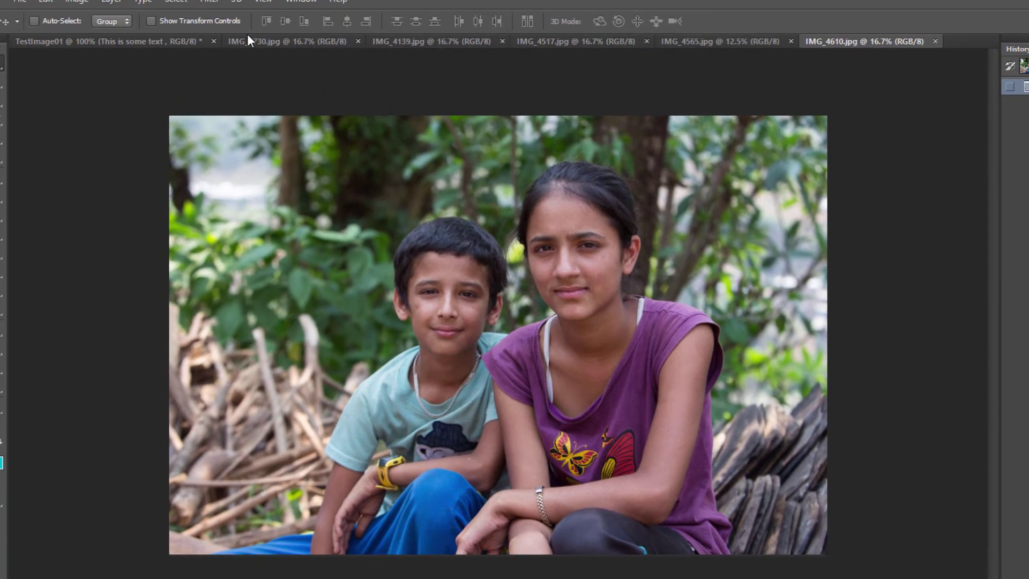
{"action": "left_click", "coordinate": [718, 41]}
{"action": "left_click", "coordinate": [856, 40]}
{"action": "left_click", "coordinate": [774, 41]}
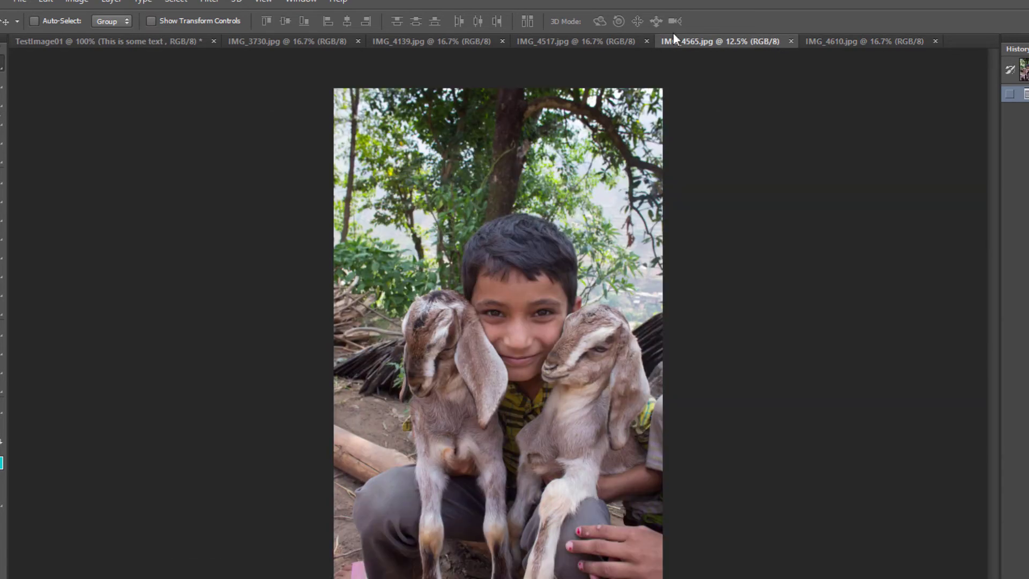
{"action": "left_click", "coordinate": [603, 40]}
{"action": "left_click", "coordinate": [461, 38]}
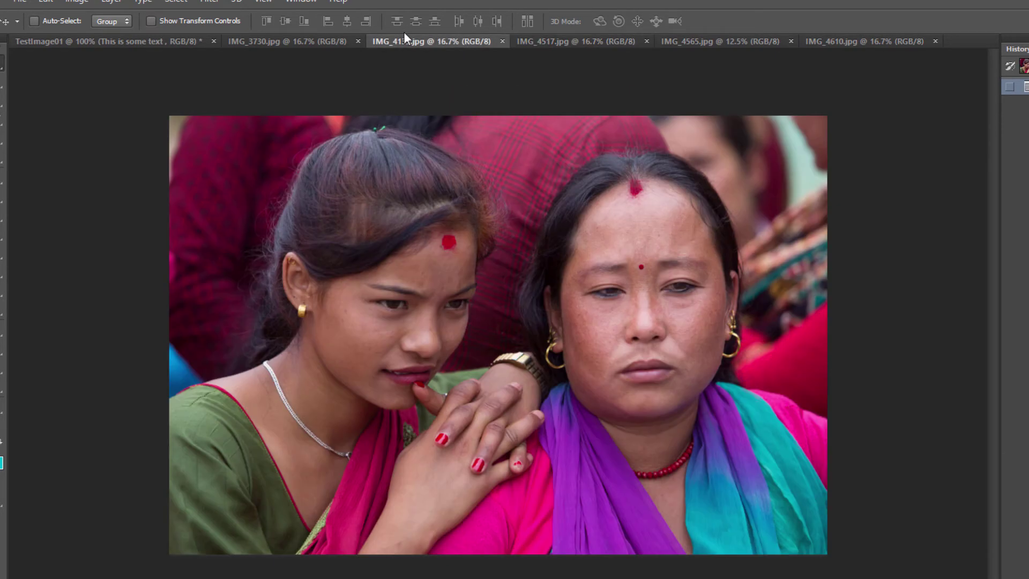
{"action": "left_click", "coordinate": [310, 39]}
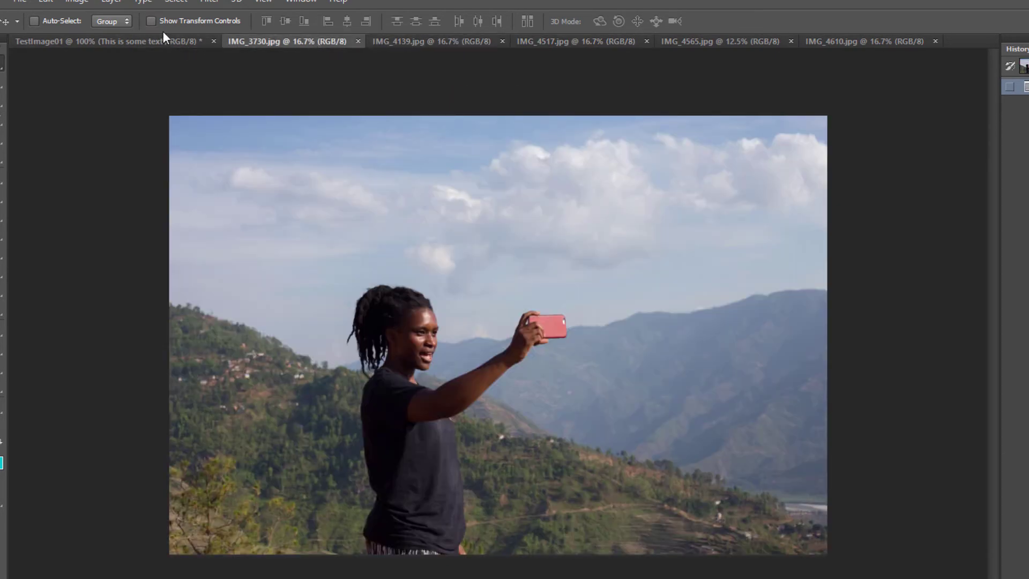
{"action": "left_click", "coordinate": [144, 41]}
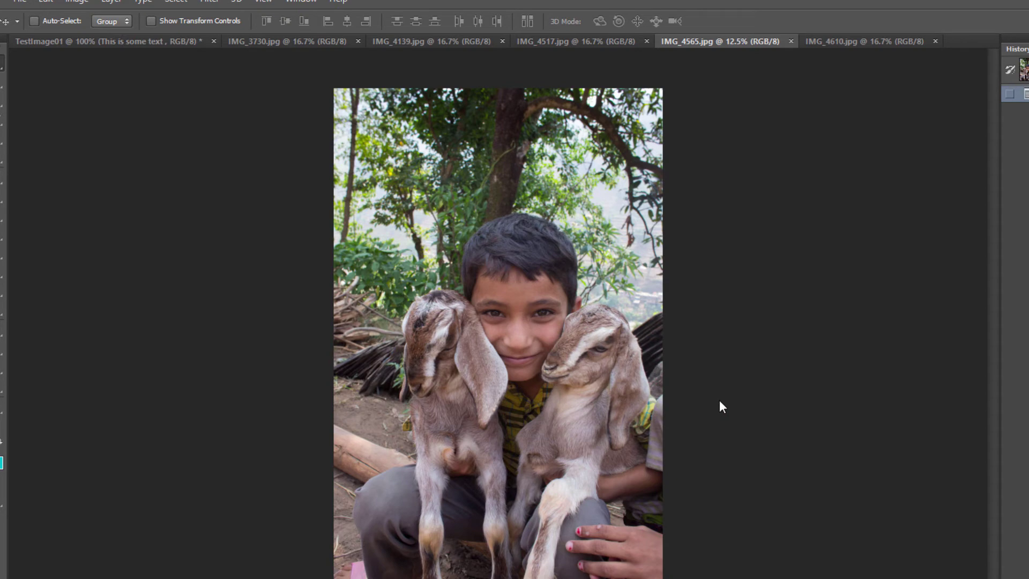
{"action": "left_click", "coordinate": [831, 39]}
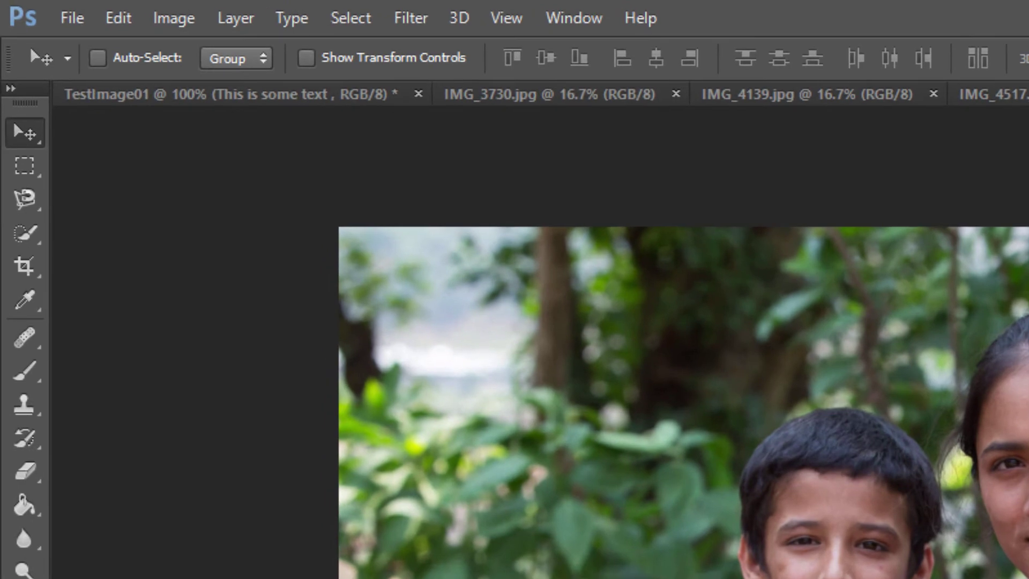
{"action": "left_click", "coordinate": [174, 19]}
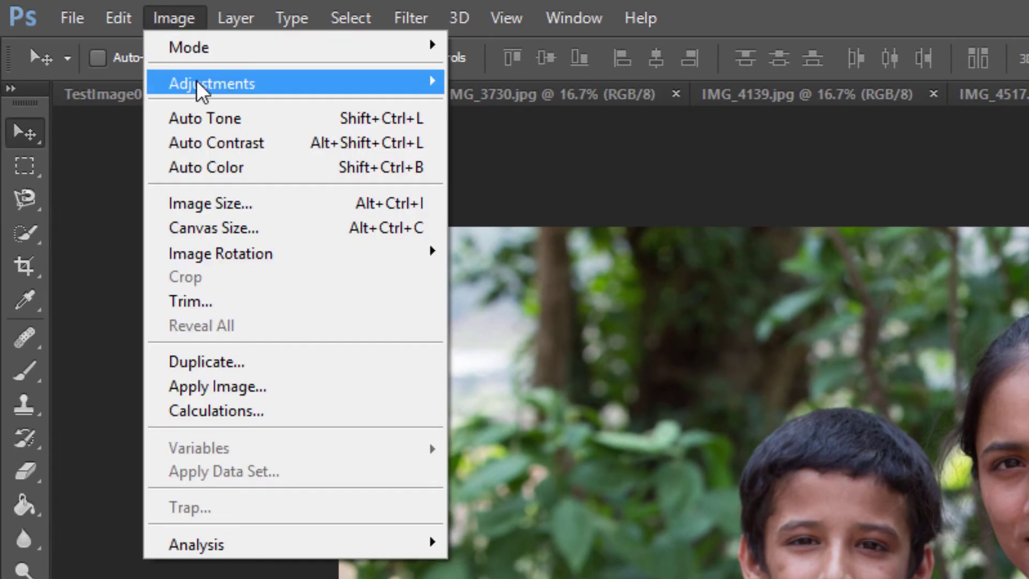
{"action": "left_click", "coordinate": [242, 205]}
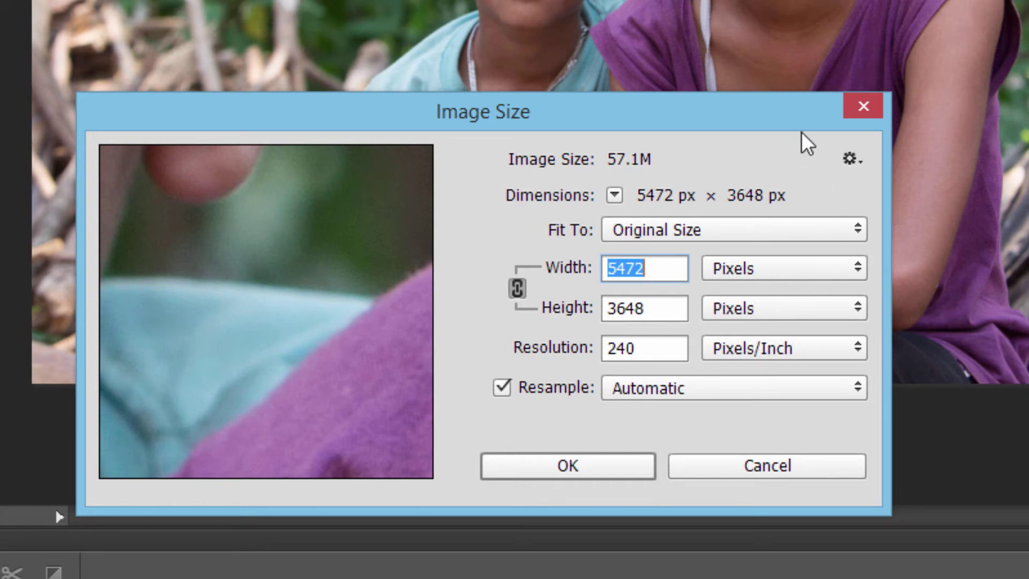
{"action": "left_click_drag", "start_coordinate": [781, 120], "coordinate": [1028, 376]}
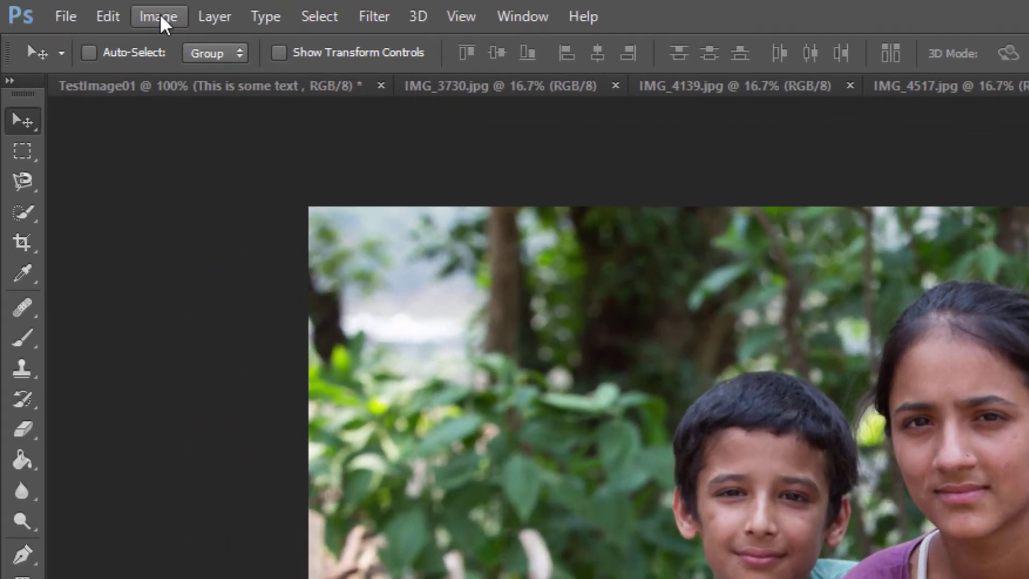
Apply a Brightness/Contrast adjustment of brightness 5 and contrast 7 to IMG_4610
{"action": "left_click", "coordinate": [161, 22]}
{"action": "mouse_move", "coordinate": [185, 77]}
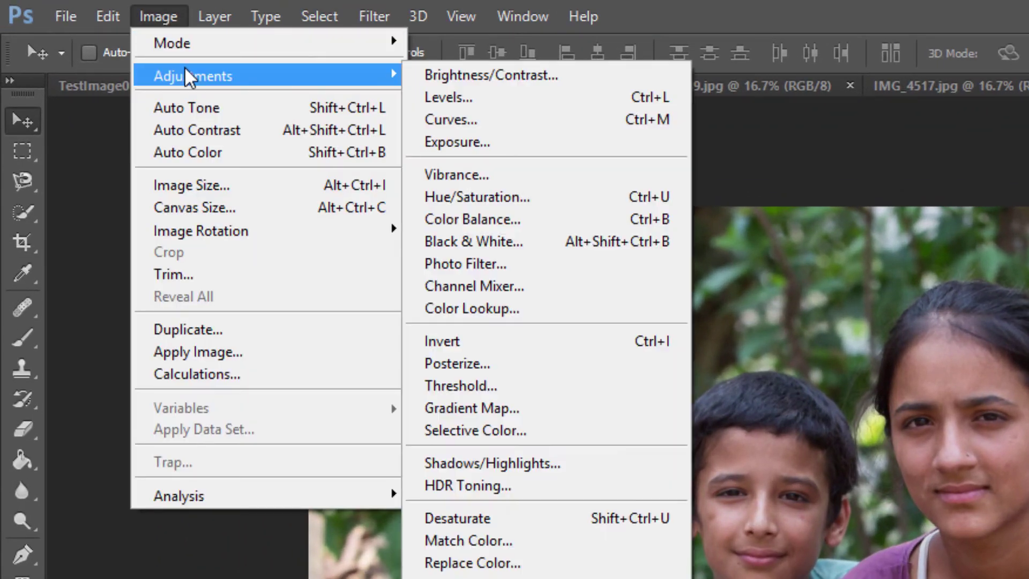
{"action": "left_click", "coordinate": [469, 80]}
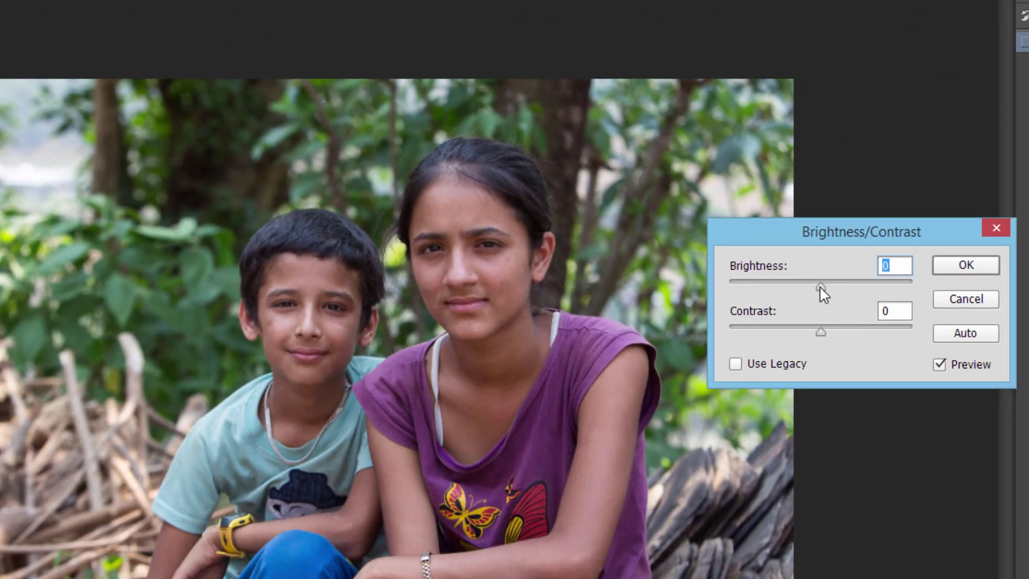
{"action": "left_click_drag", "start_coordinate": [819, 285], "coordinate": [830, 343]}
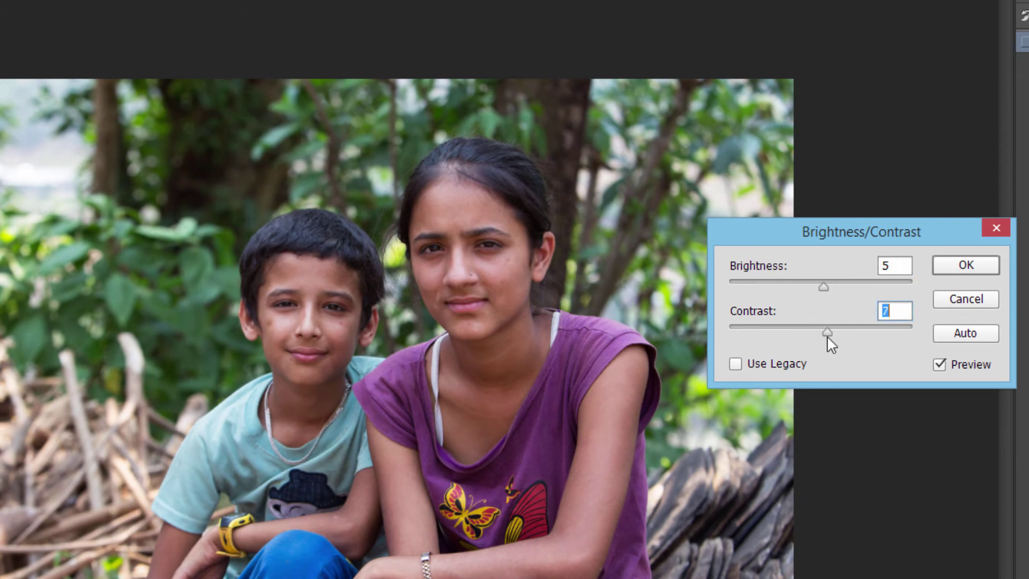
{"action": "key", "text": "Return"}
{"action": "left_click", "coordinate": [125, 12]}
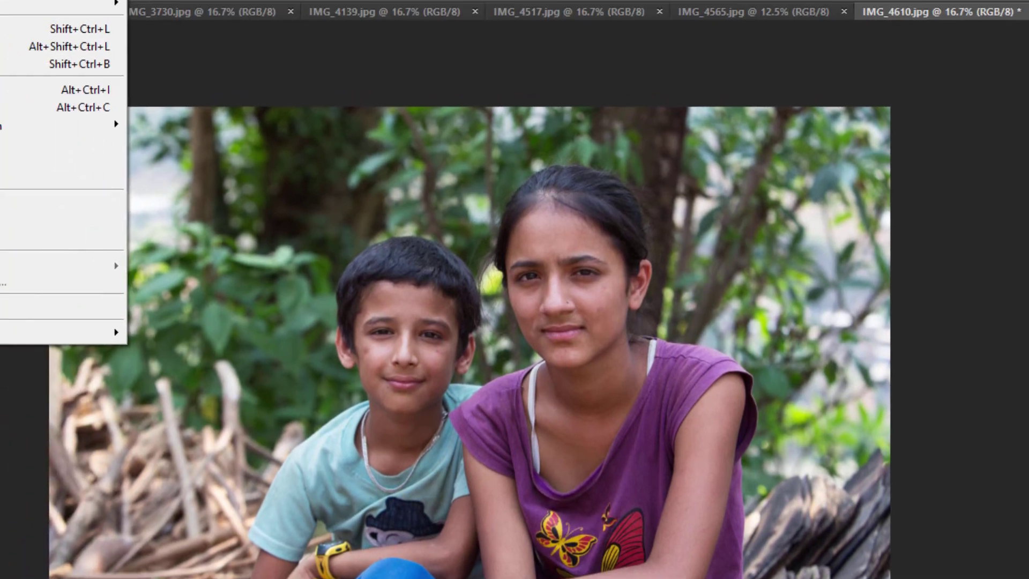
{"action": "mouse_move", "coordinate": [154, 59]}
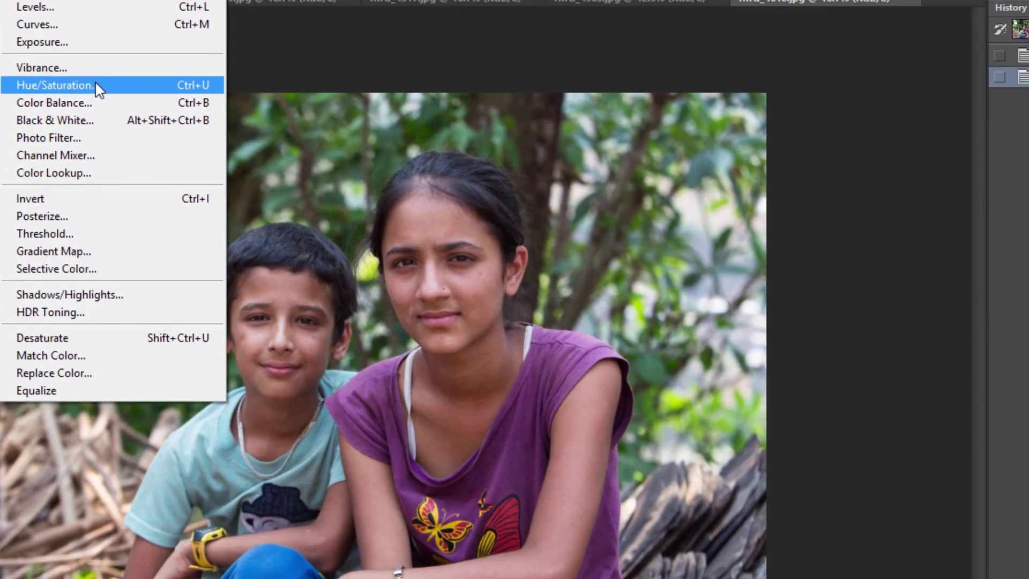
Boost the photo's saturation to +3 with Hue/Saturation
{"action": "left_click", "coordinate": [413, 154]}
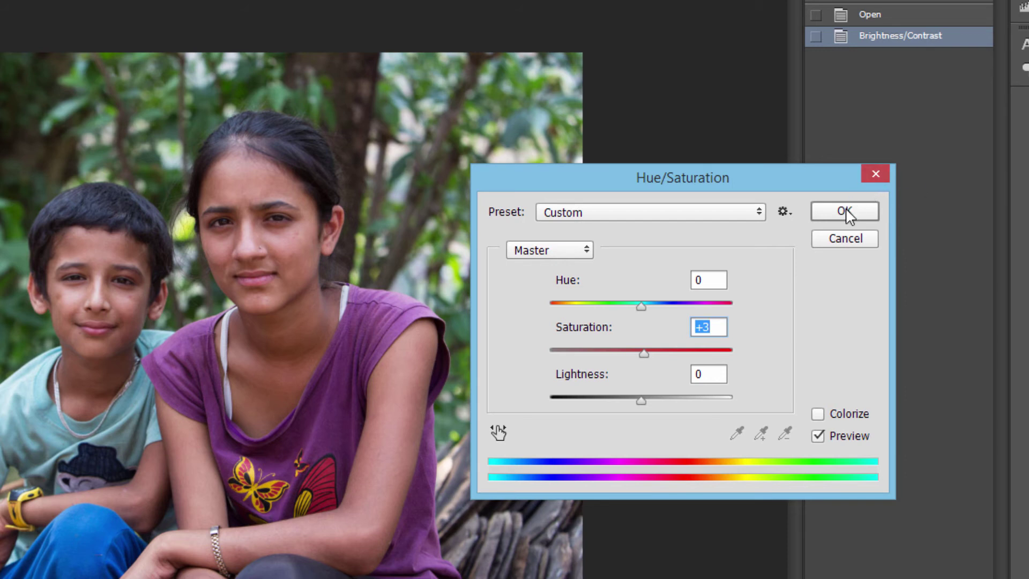
{"action": "left_click", "coordinate": [876, 212]}
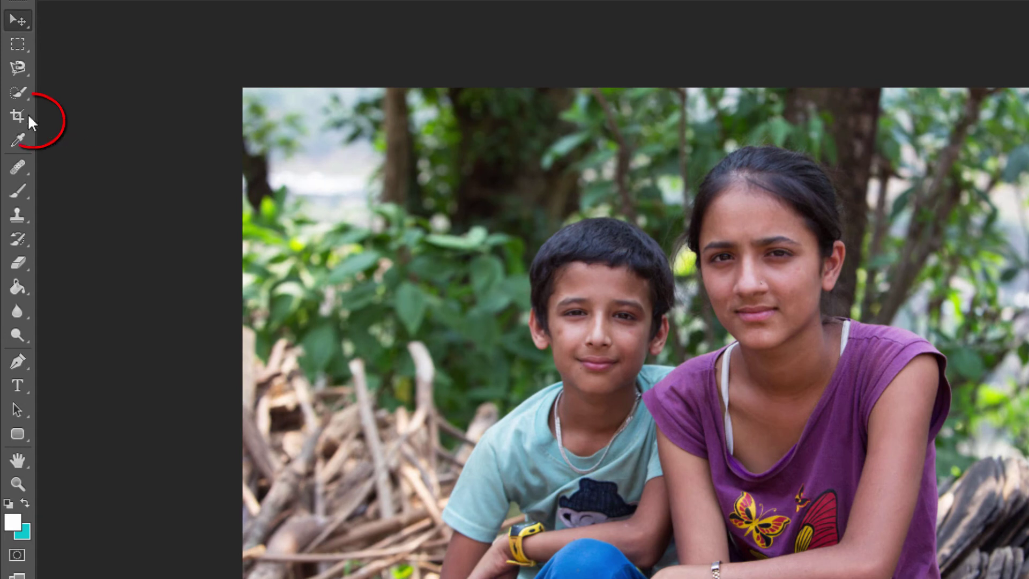
Crop IMG_4610 square around the two children by pulling the left, right and top edges in
{"action": "left_click", "coordinate": [14, 115]}
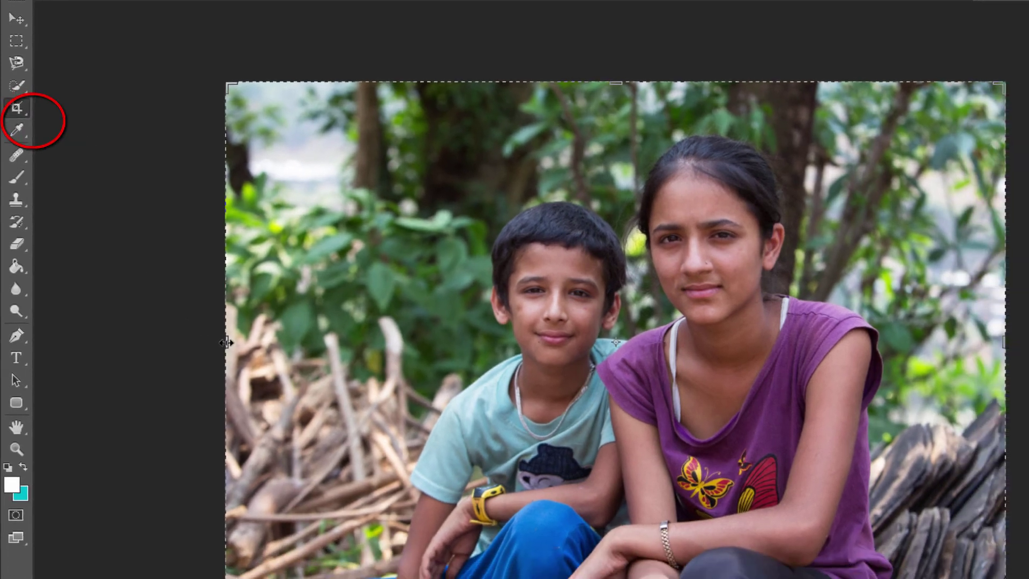
{"action": "left_click", "coordinate": [244, 369]}
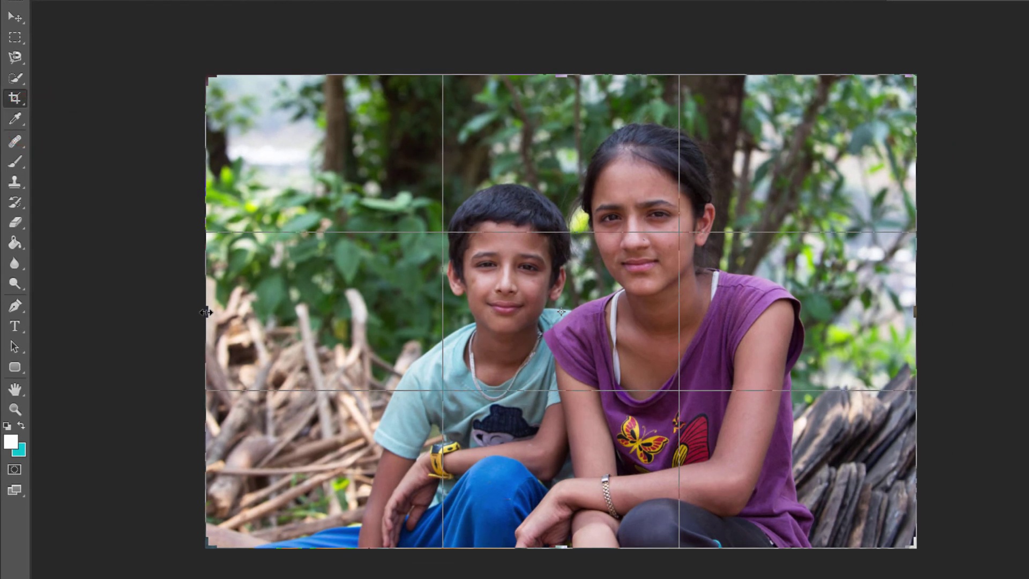
{"action": "left_click_drag", "start_coordinate": [206, 312], "coordinate": [276, 333]}
{"action": "left_click_drag", "start_coordinate": [846, 316], "coordinate": [797, 314]}
{"action": "left_click_drag", "start_coordinate": [578, 67], "coordinate": [571, 72]}
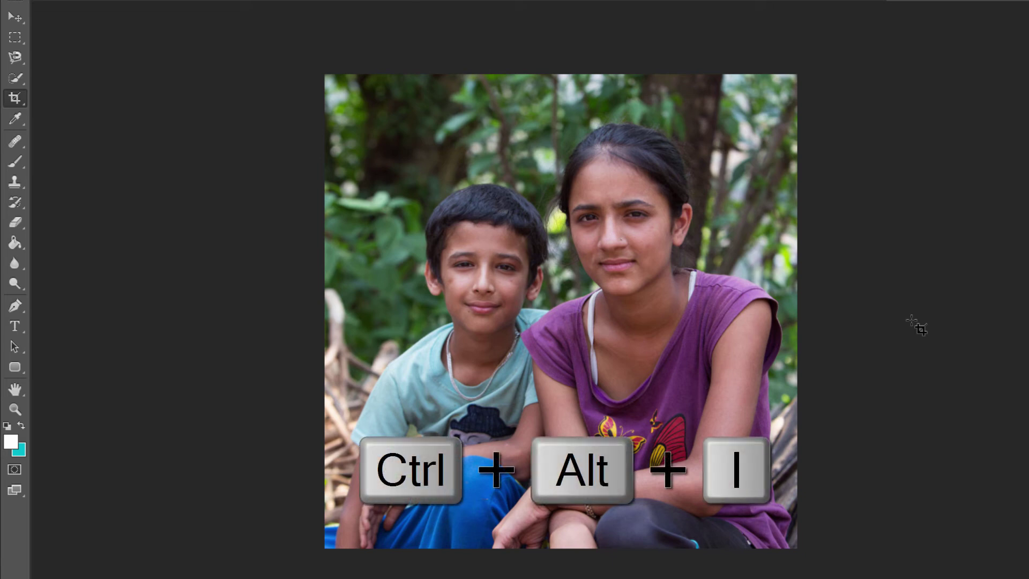
Resize the image from 3636 px at 240 ppi to 350 px wide at 72 ppi
{"action": "key", "text": "ctrl+alt+i"}
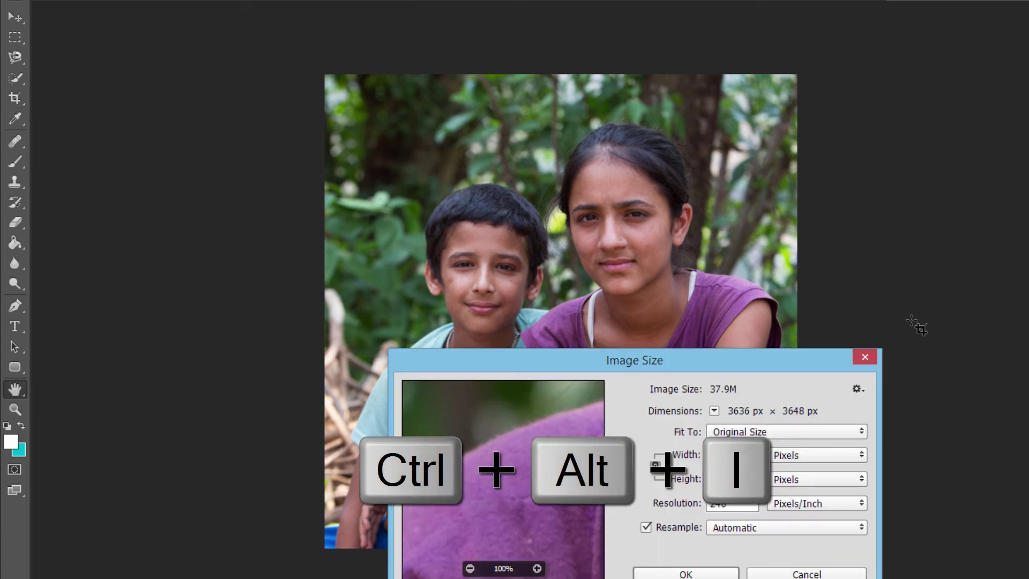
{"action": "left_click", "coordinate": [741, 454]}
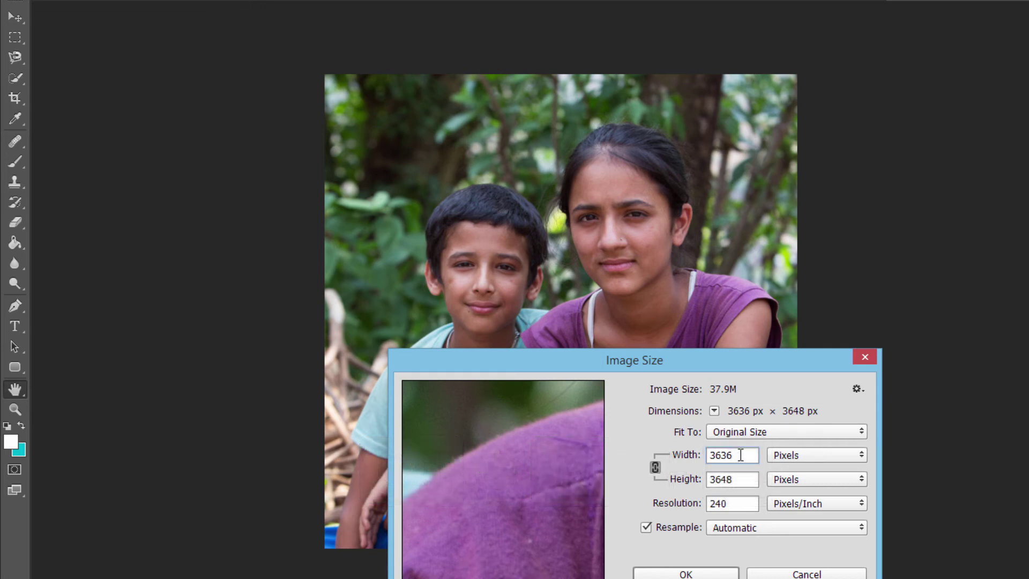
{"action": "left_click_drag", "start_coordinate": [741, 455], "coordinate": [704, 462]}
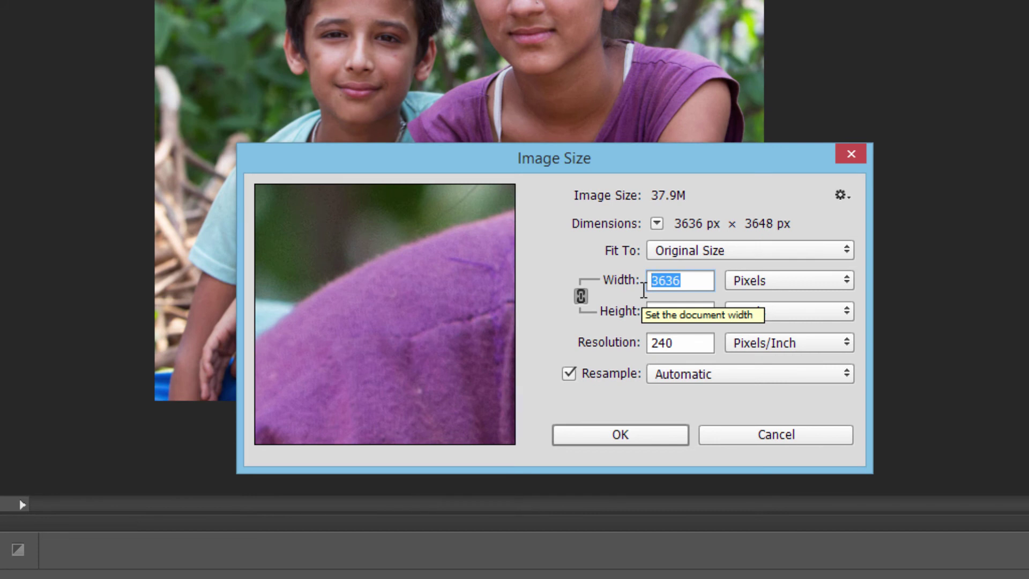
{"action": "type", "text": "350"}
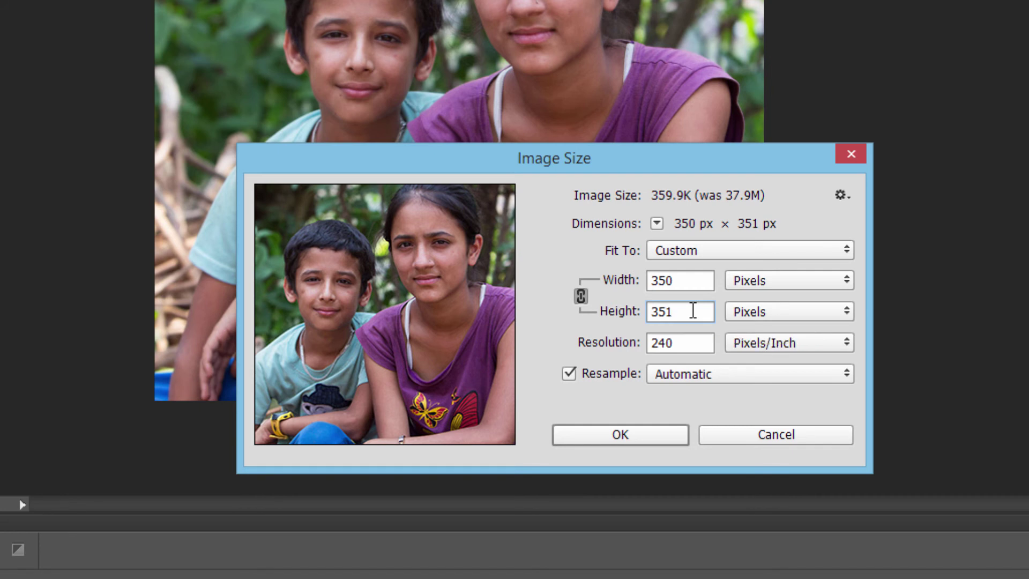
{"action": "left_click", "coordinate": [697, 342]}
{"action": "double_click", "coordinate": [697, 342]}
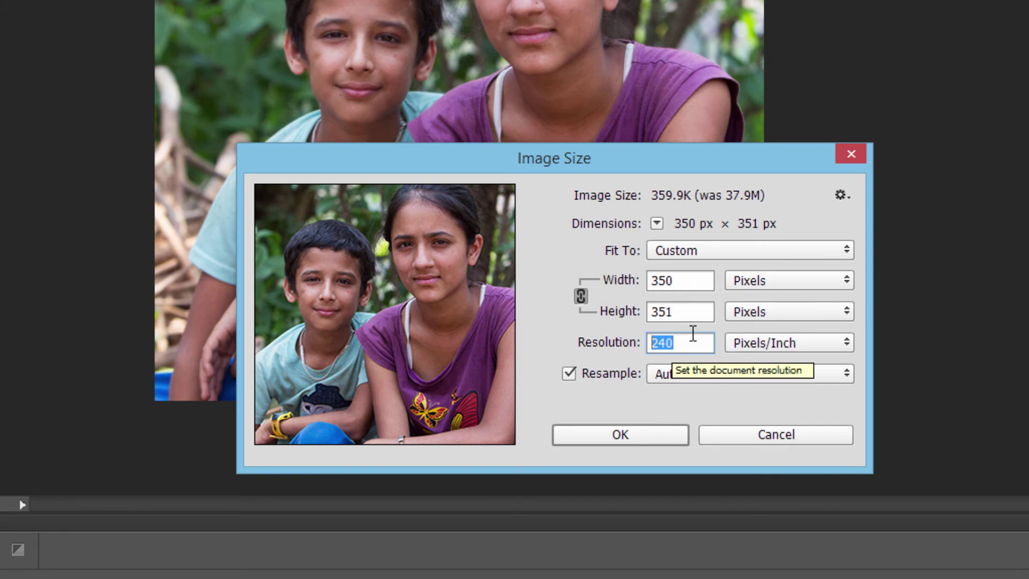
{"action": "type", "text": "72"}
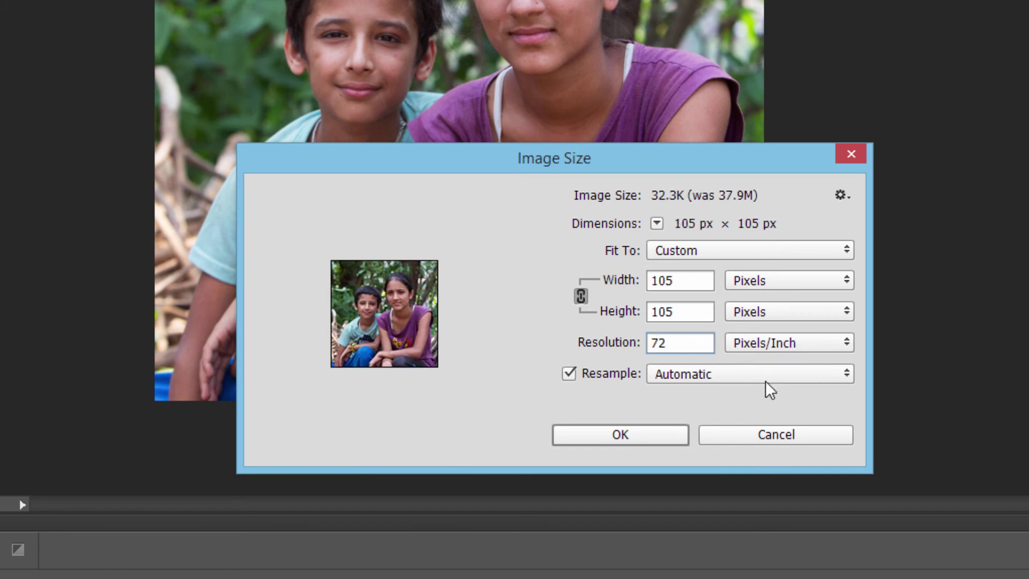
{"action": "left_click", "coordinate": [678, 279]}
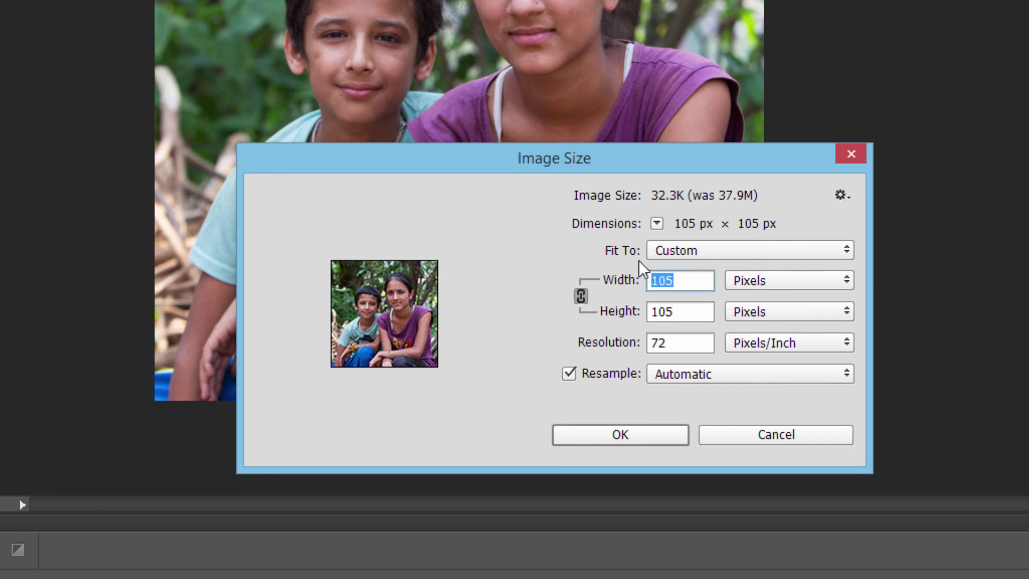
{"action": "type", "text": "350"}
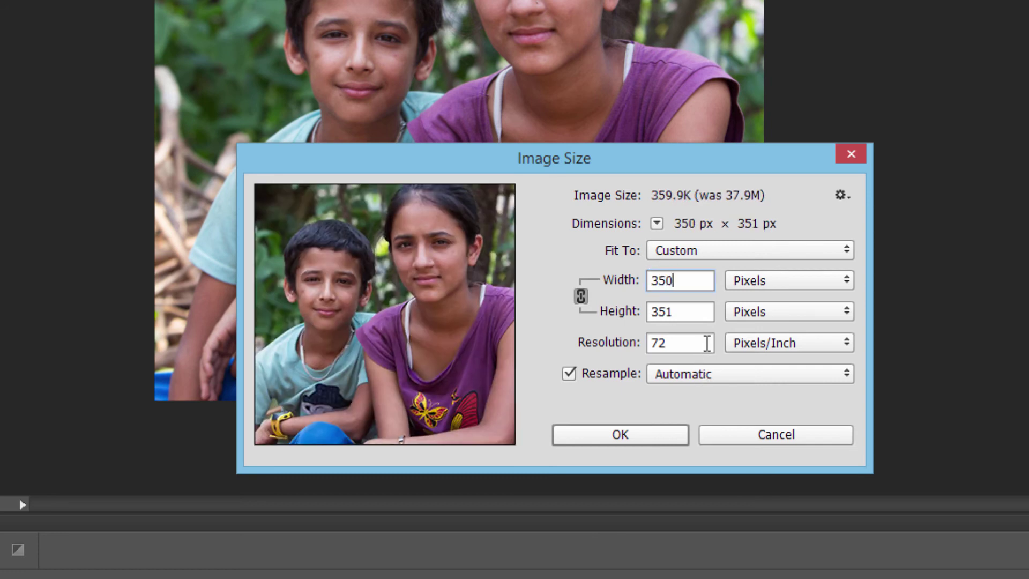
{"action": "left_click", "coordinate": [642, 433]}
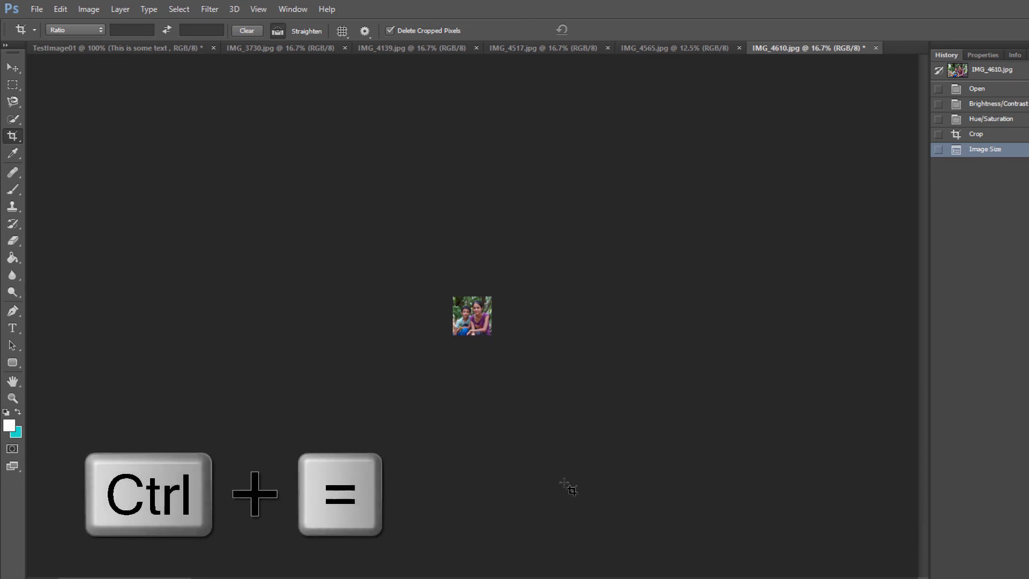
Zoom in to check the resized photo up close, then return to 100%
{"action": "key", "text": "ctrl+equal"}
{"action": "key", "text": "ctrl+equal"}
{"action": "key", "text": "ctrl+equal"}
{"action": "key", "text": "ctrl+equal"}
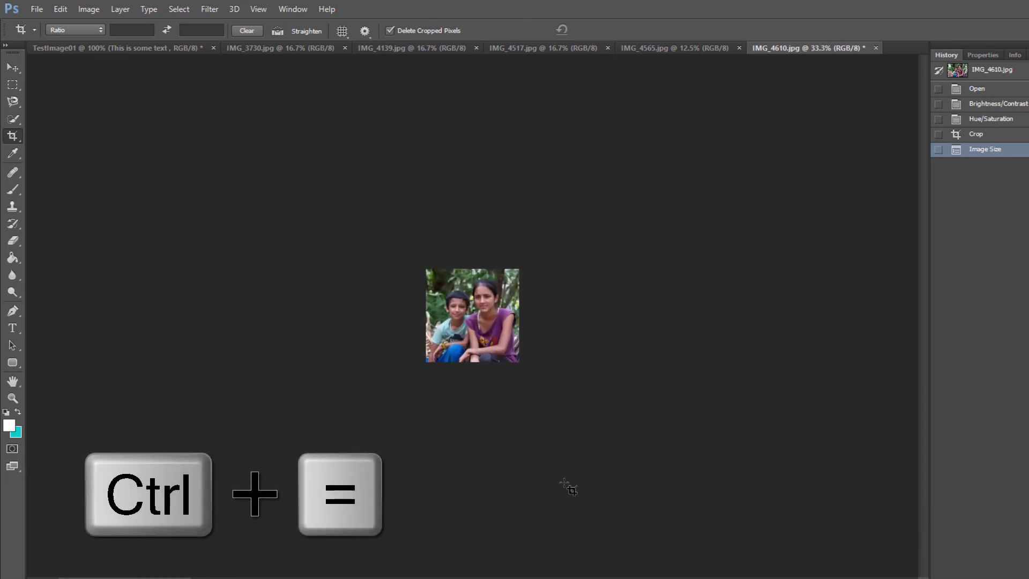
{"action": "key", "text": "ctrl+equal"}
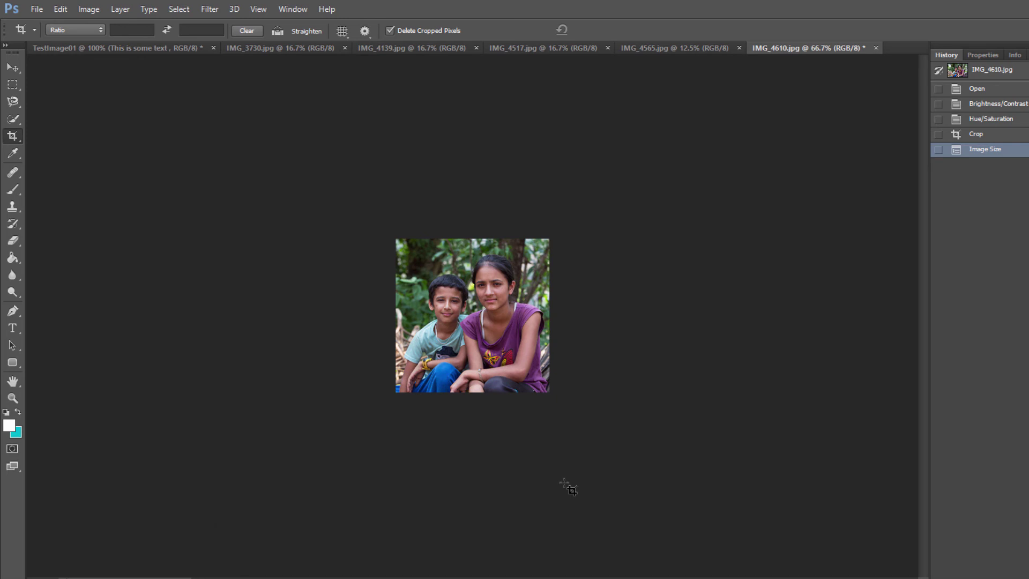
{"action": "key", "text": "ctrl+equal"}
{"action": "key", "text": "ctrl+equal"}
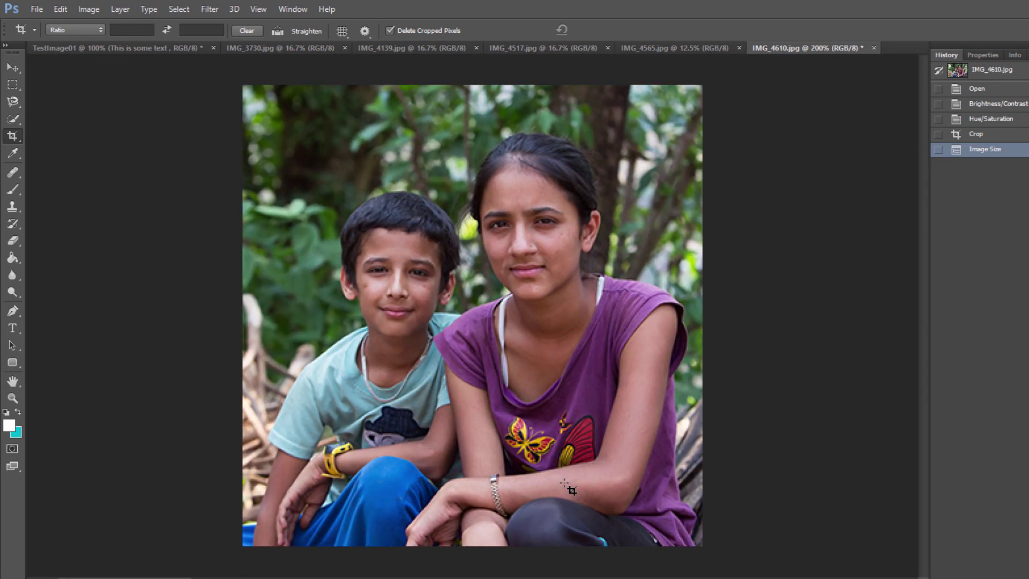
{"action": "key", "text": "ctrl+equal"}
{"action": "key", "text": "ctrl+equal"}
{"action": "key", "text": "ctrl+equal"}
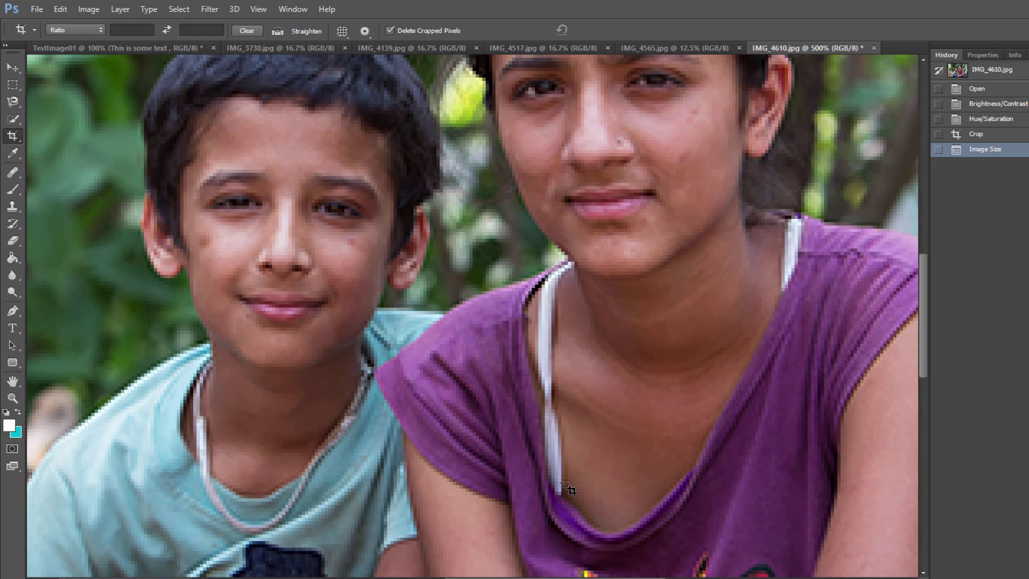
{"action": "key", "text": "ctrl+minus"}
{"action": "key", "text": "ctrl+minus"}
{"action": "key", "text": "ctrl+minus"}
{"action": "key", "text": "ctrl+minus"}
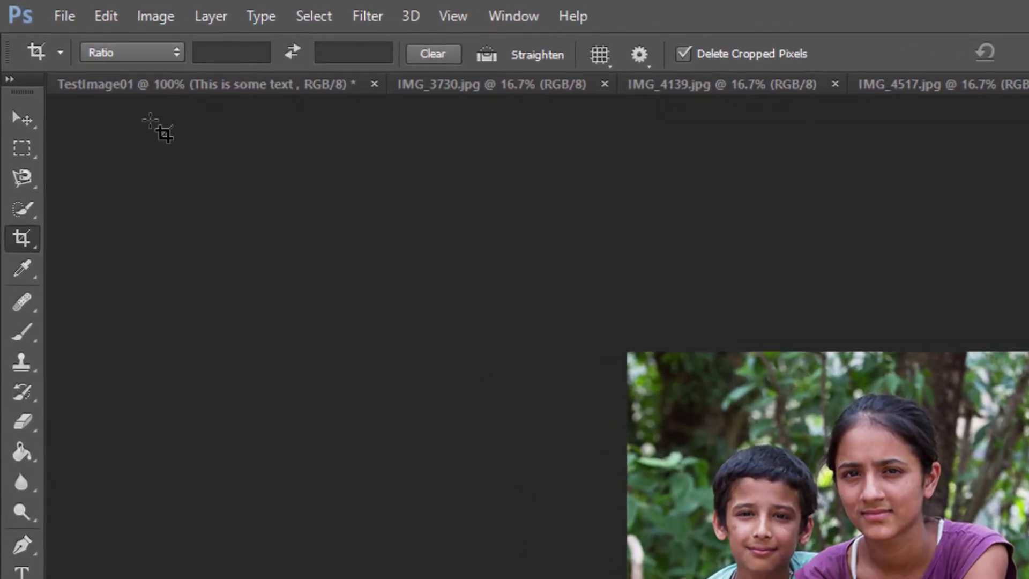
Save the photo as a new file inside a newly created Resized folder in Lastdays
{"action": "left_click", "coordinate": [59, 15]}
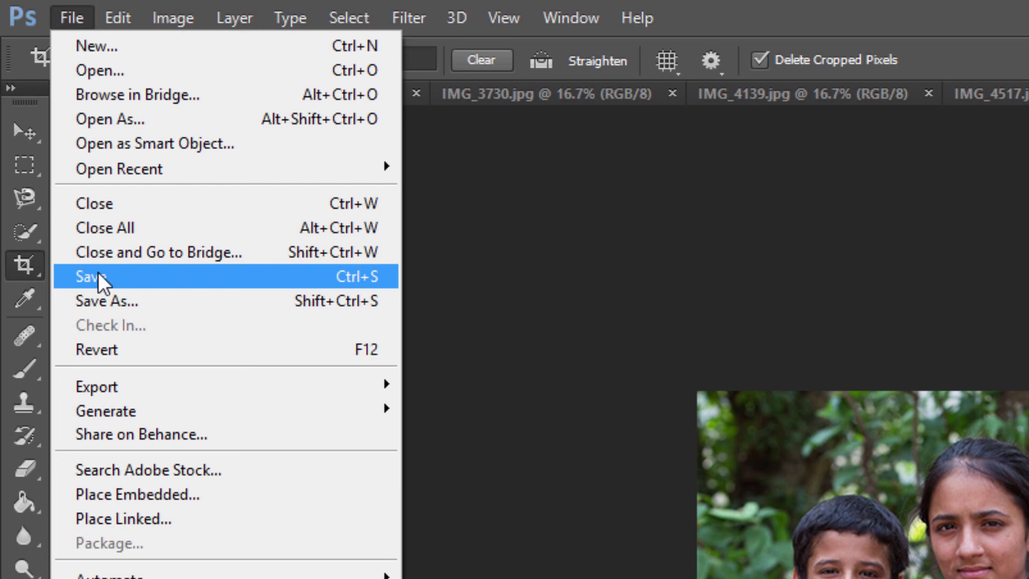
{"action": "left_click", "coordinate": [117, 298]}
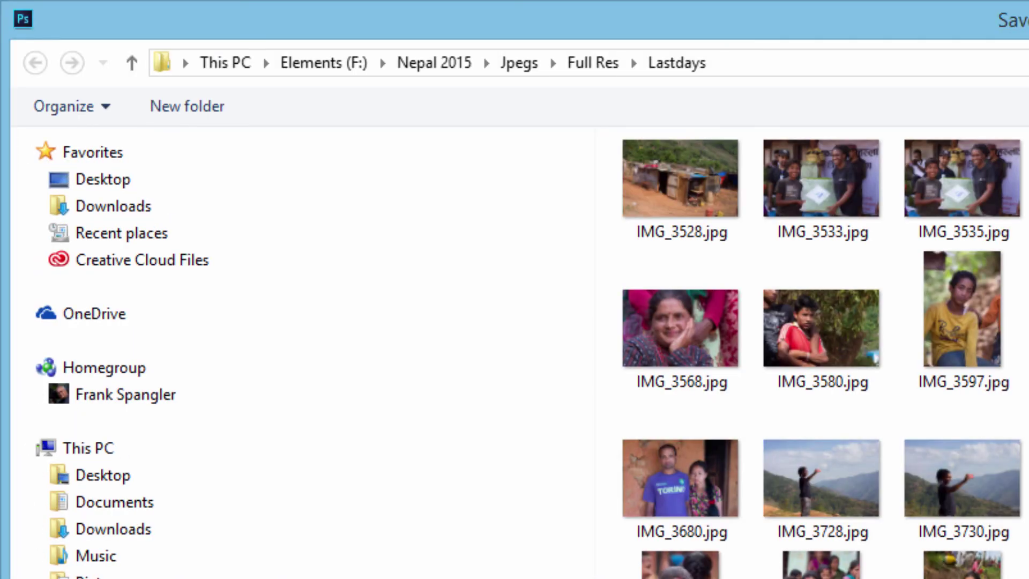
{"action": "left_click", "coordinate": [199, 105]}
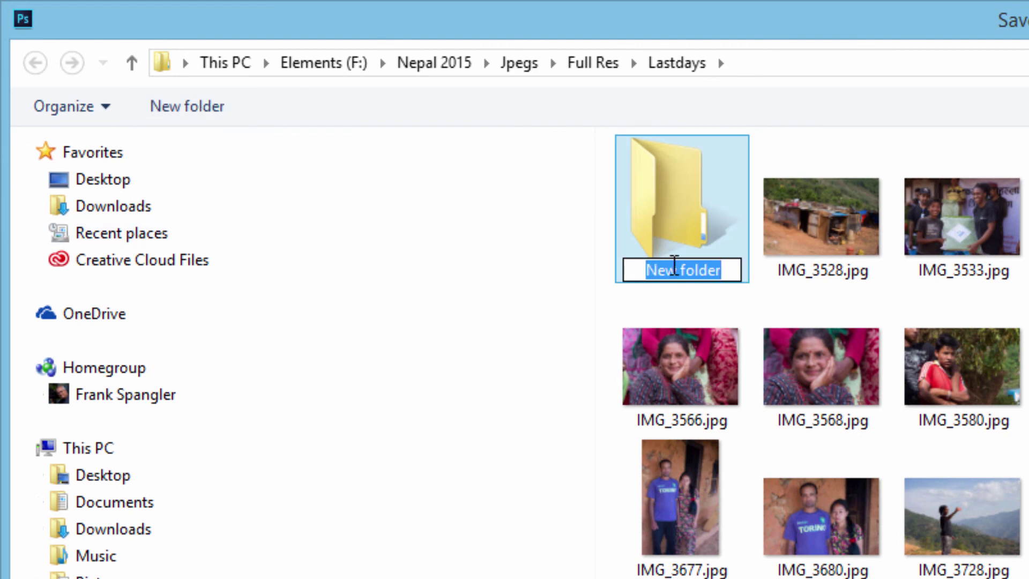
{"action": "type", "text": "Resized"}
{"action": "key", "text": "Return"}
{"action": "double_click", "coordinate": [670, 225]}
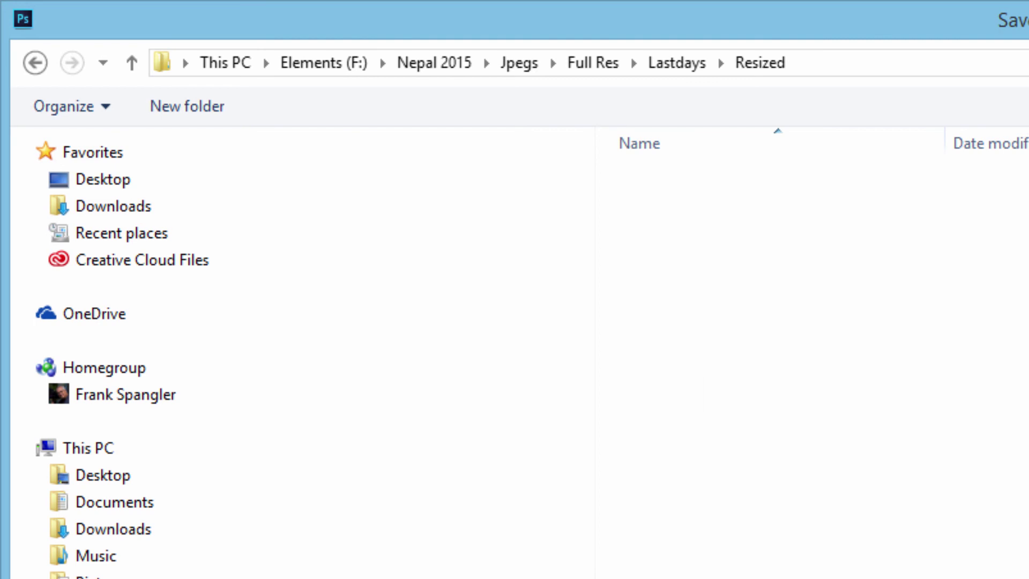
{"action": "key", "text": "Return"}
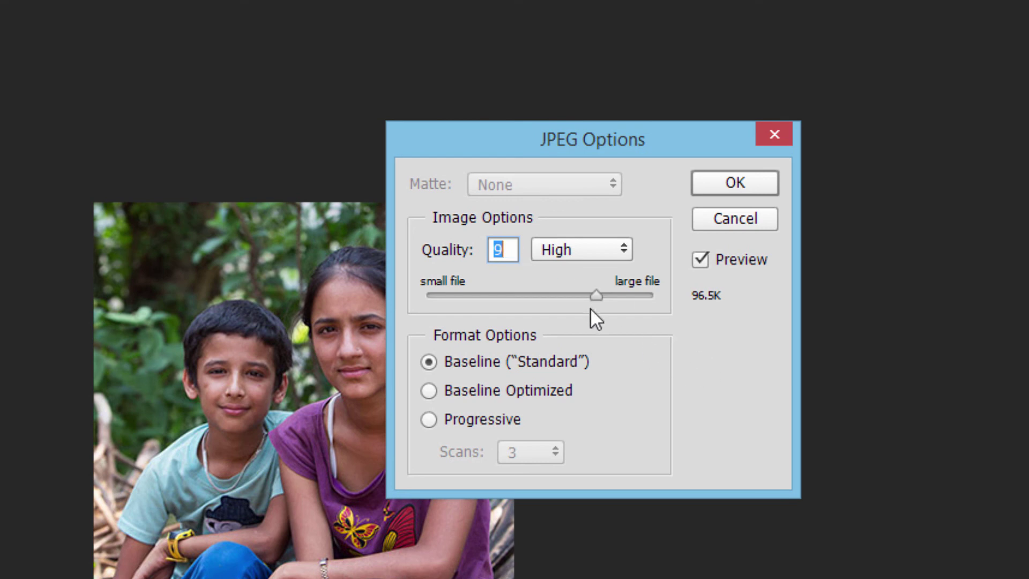
Try higher JPEG quality values, then save at Quality 9 (High), about 96.5K
{"action": "left_click_drag", "start_coordinate": [597, 294], "coordinate": [655, 300]}
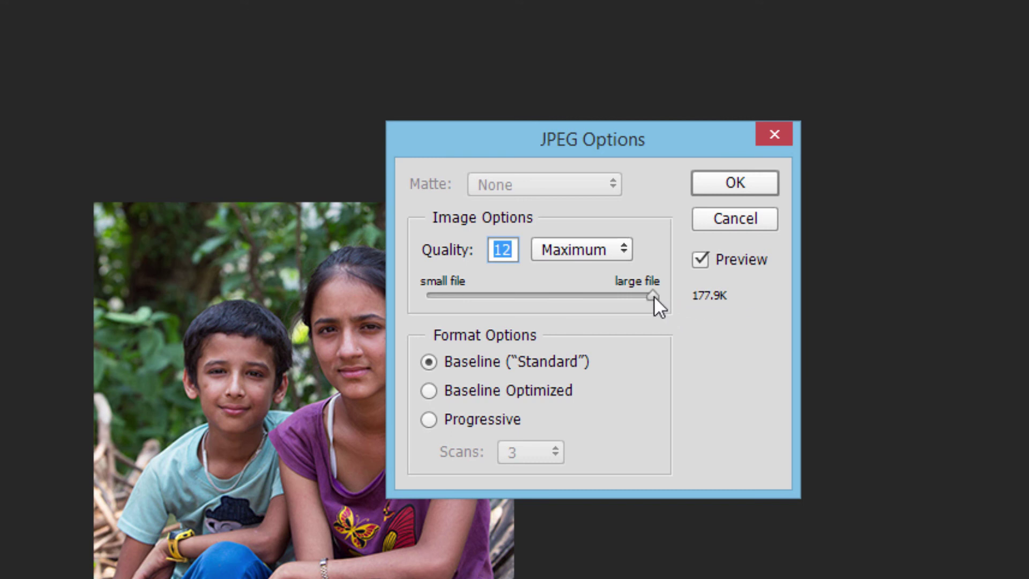
{"action": "left_click_drag", "start_coordinate": [651, 295], "coordinate": [609, 305]}
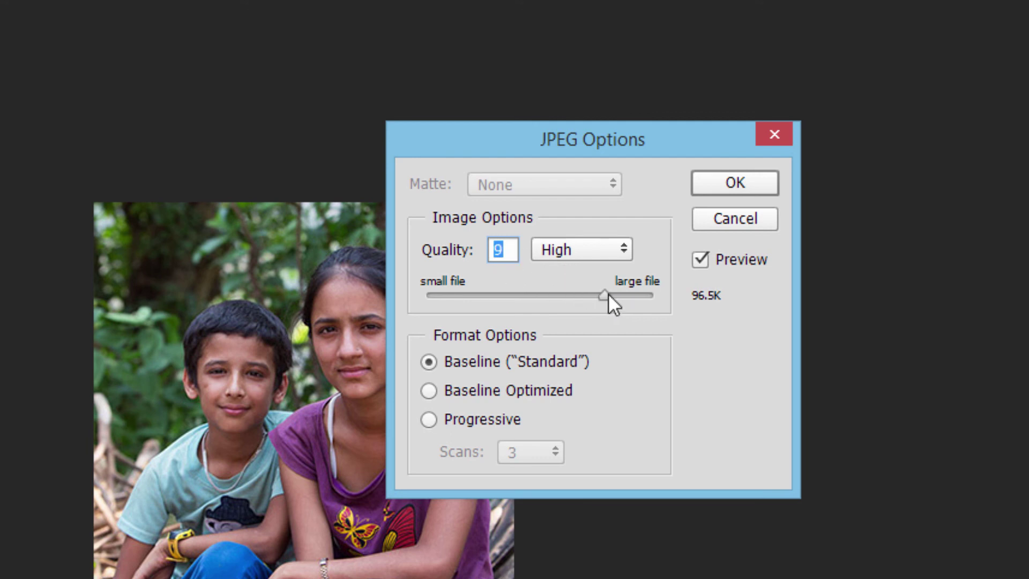
{"action": "left_click_drag", "start_coordinate": [609, 294], "coordinate": [674, 304]}
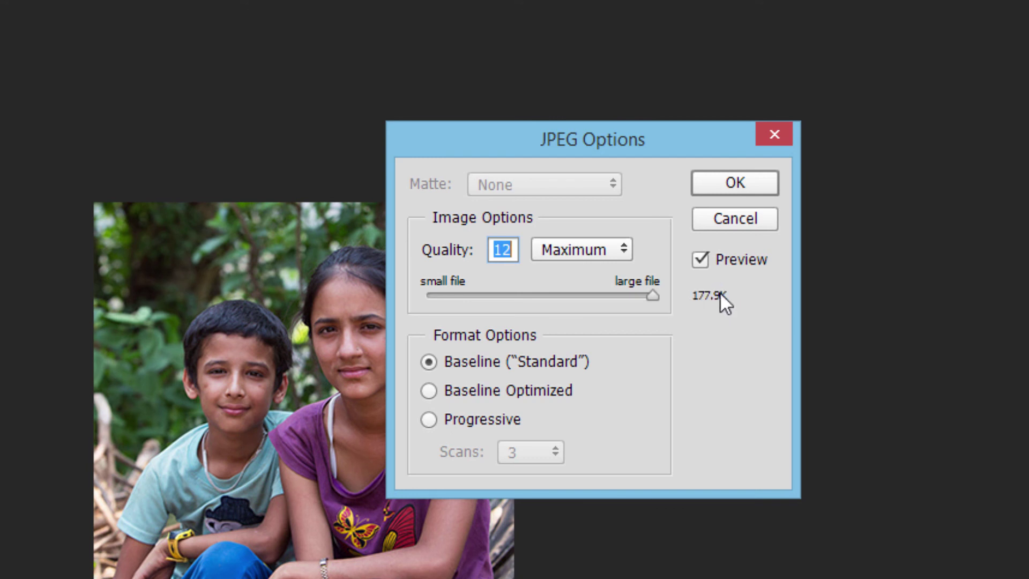
{"action": "left_click_drag", "start_coordinate": [654, 297], "coordinate": [603, 297]}
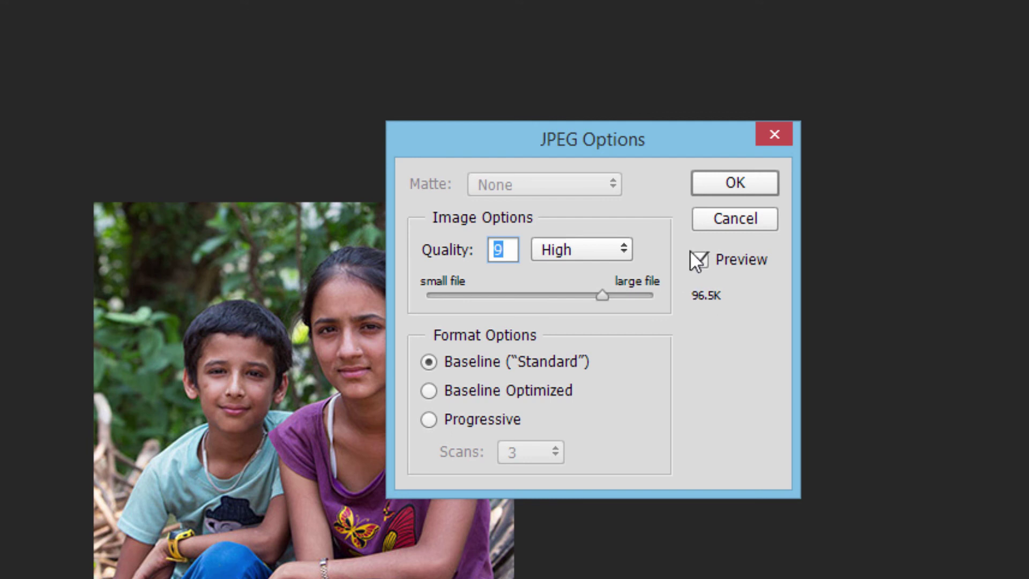
{"action": "left_click", "coordinate": [741, 183]}
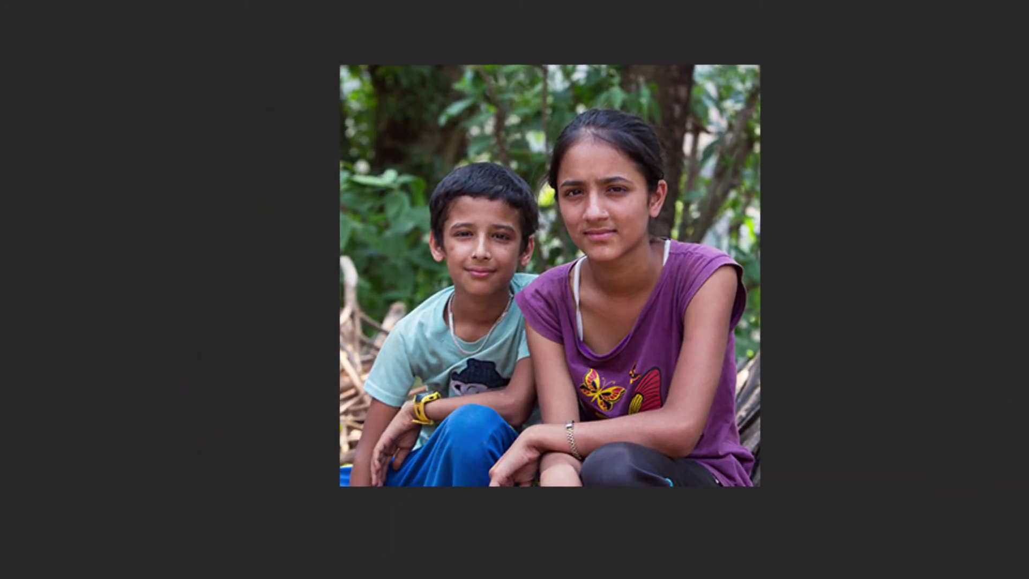